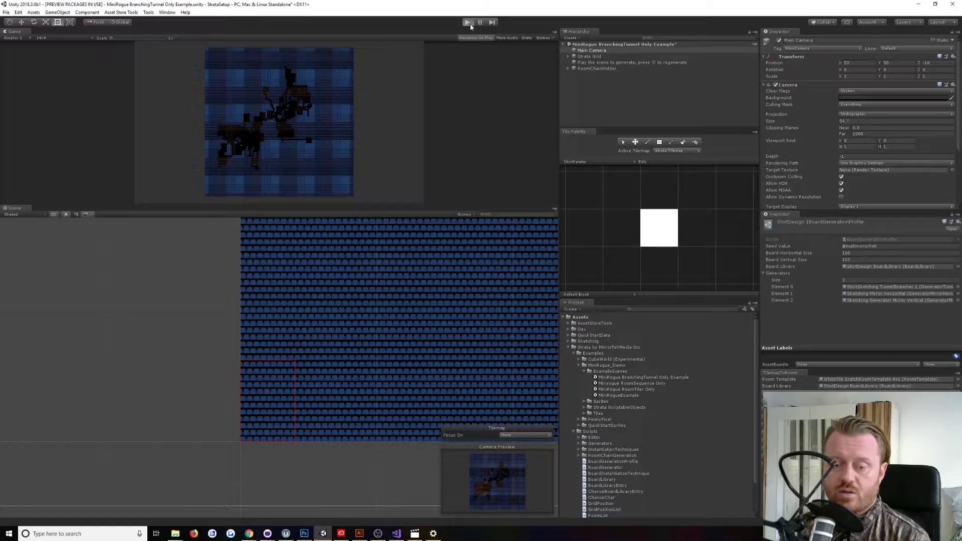
# Step: Run the MiniRogue BranchingTunnel Only Example scene and regenerate its tunnel layout several times
pyautogui.click(469, 24)
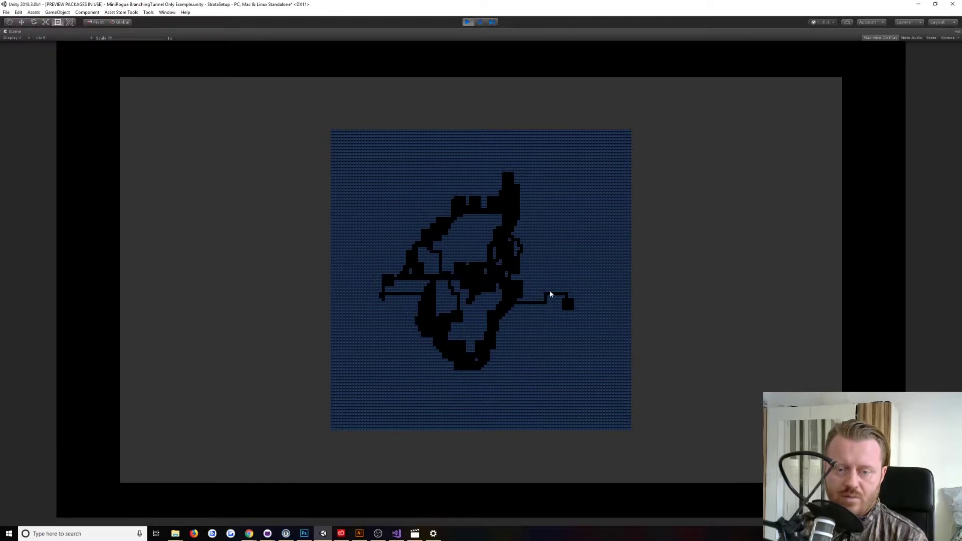
pyautogui.press('0')
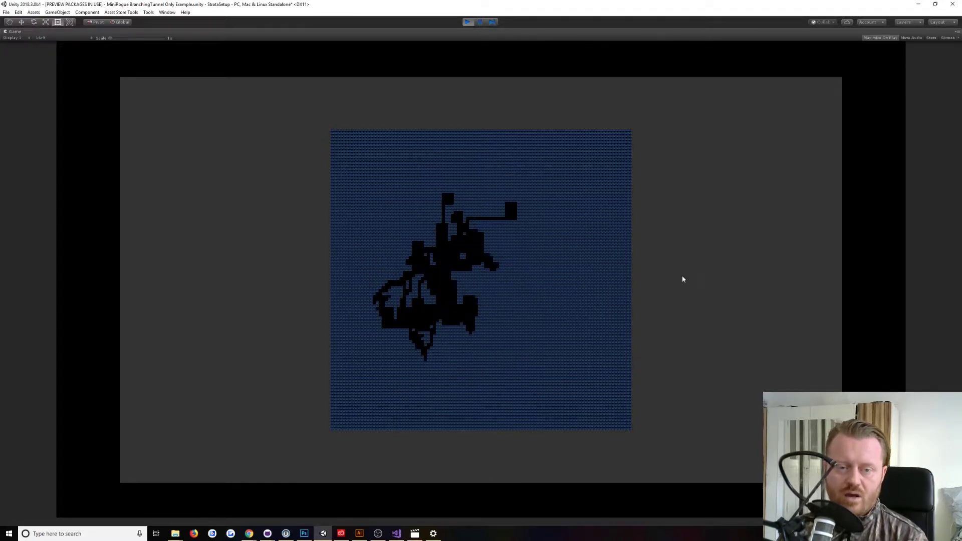
pyautogui.press('0')
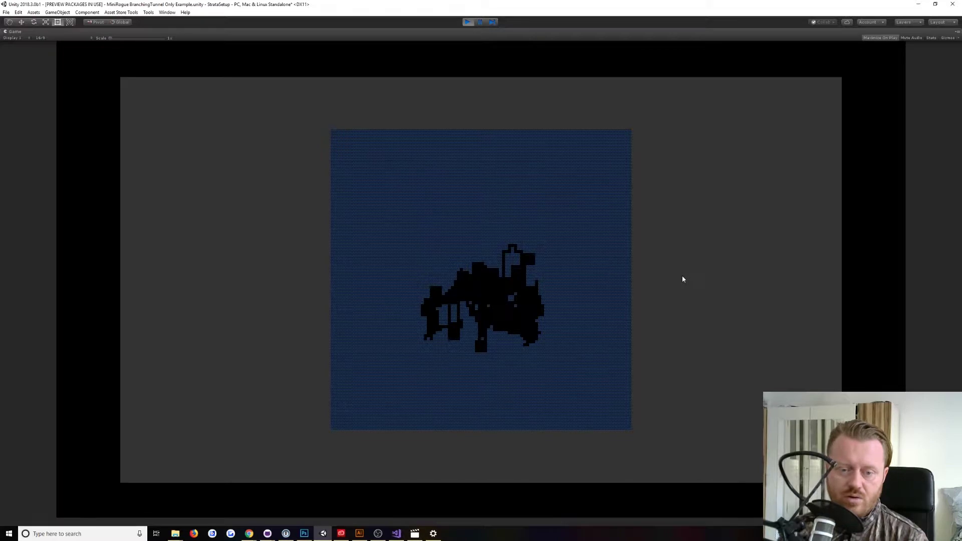
pyautogui.press('0')
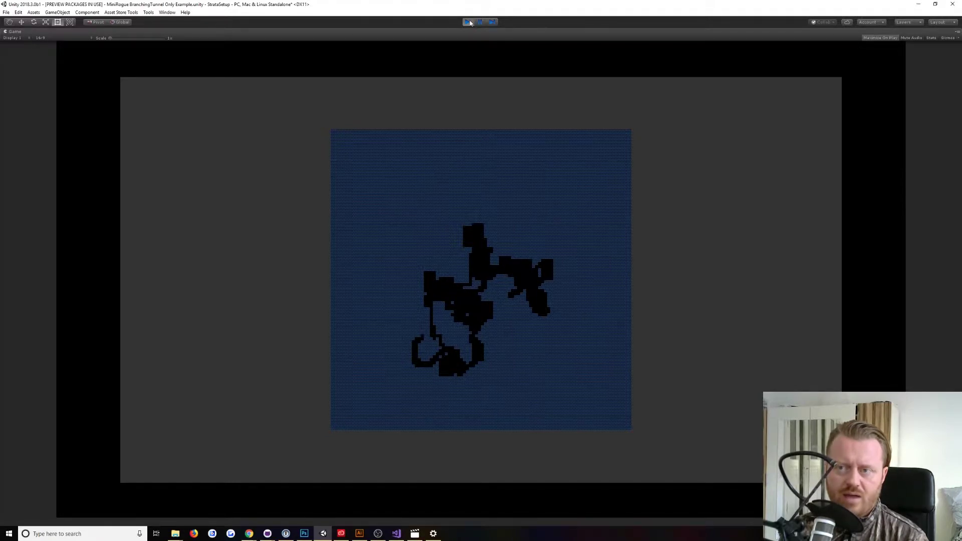
# Step: Turn off Maximize On Play and set the Turn Noise Value of ShirtSketching TunnelBrancher 1 to 0
pyautogui.click(874, 39)
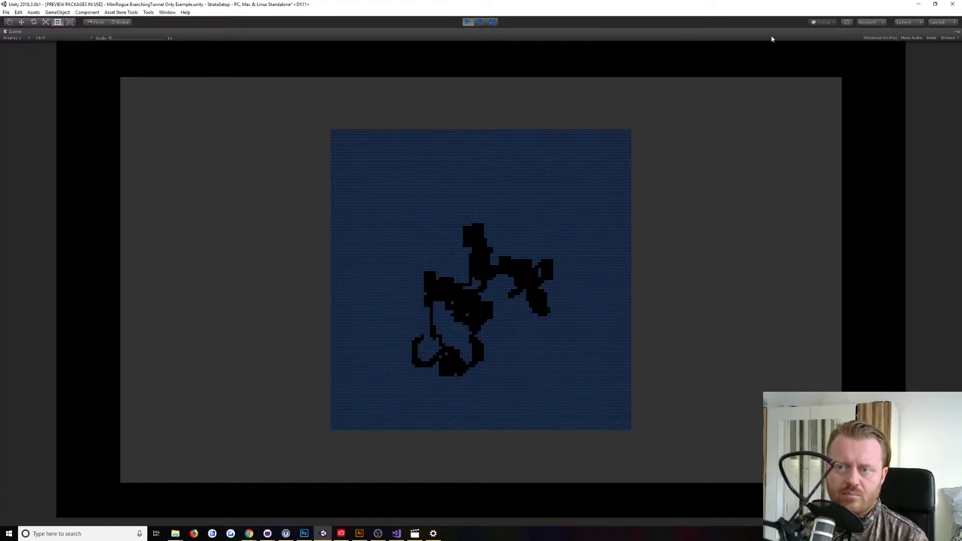
pyautogui.click(478, 23)
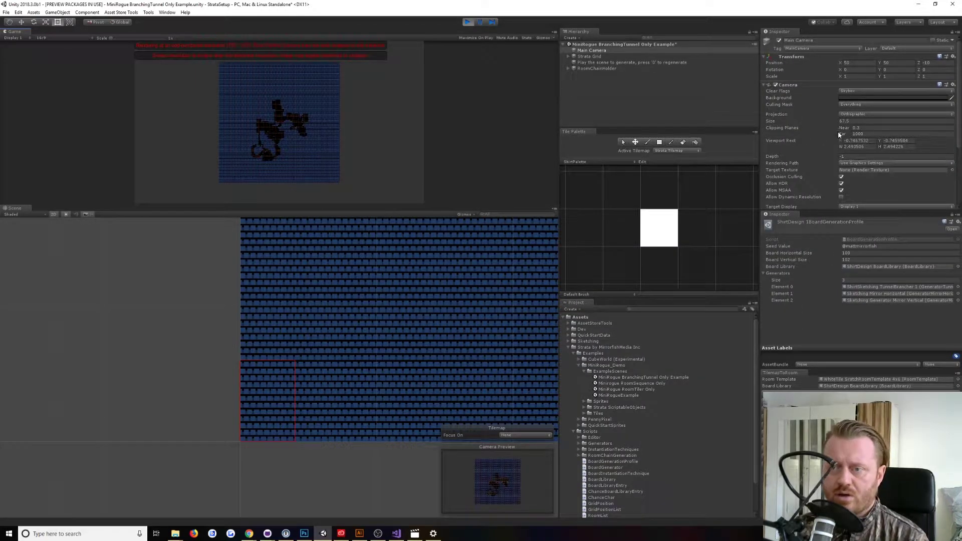
pyautogui.doubleClick(899, 287)
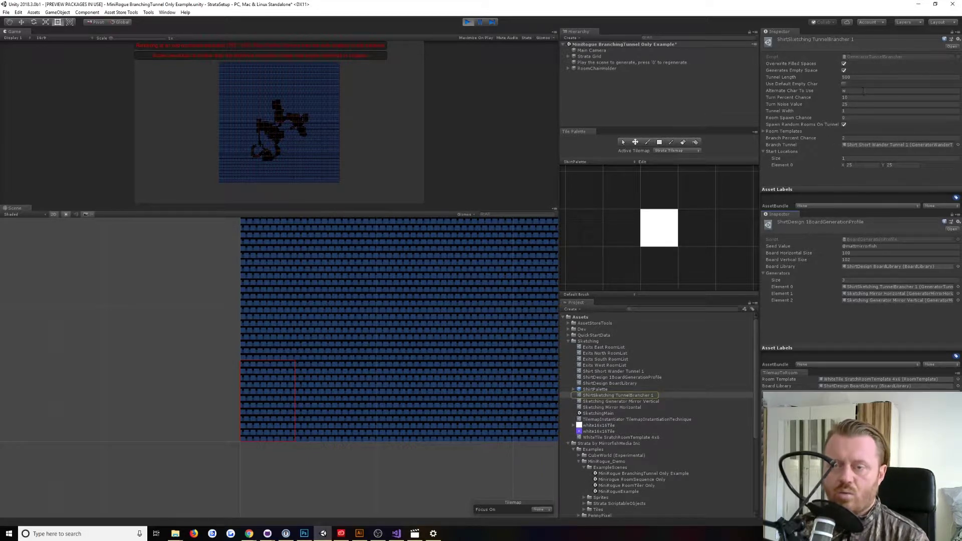
pyautogui.click(856, 104)
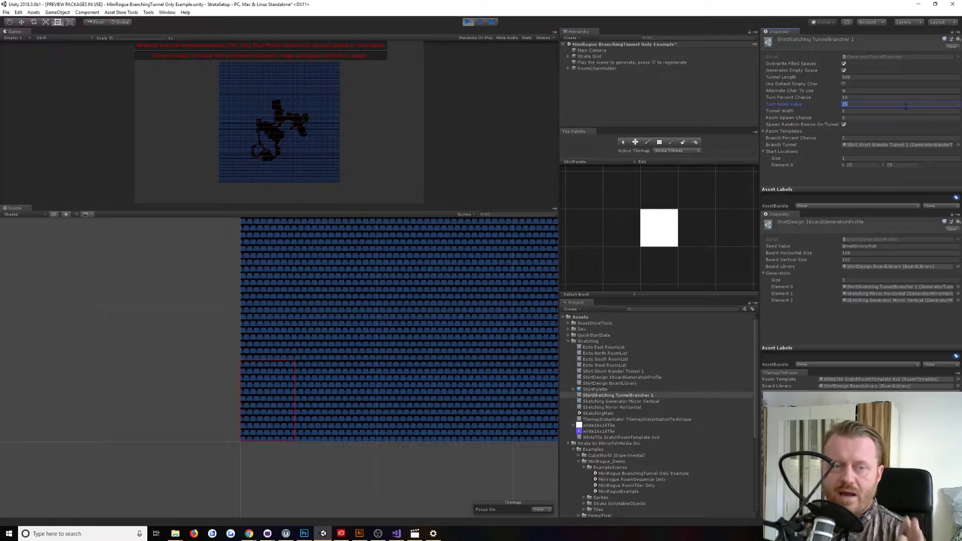
pyautogui.write('0')
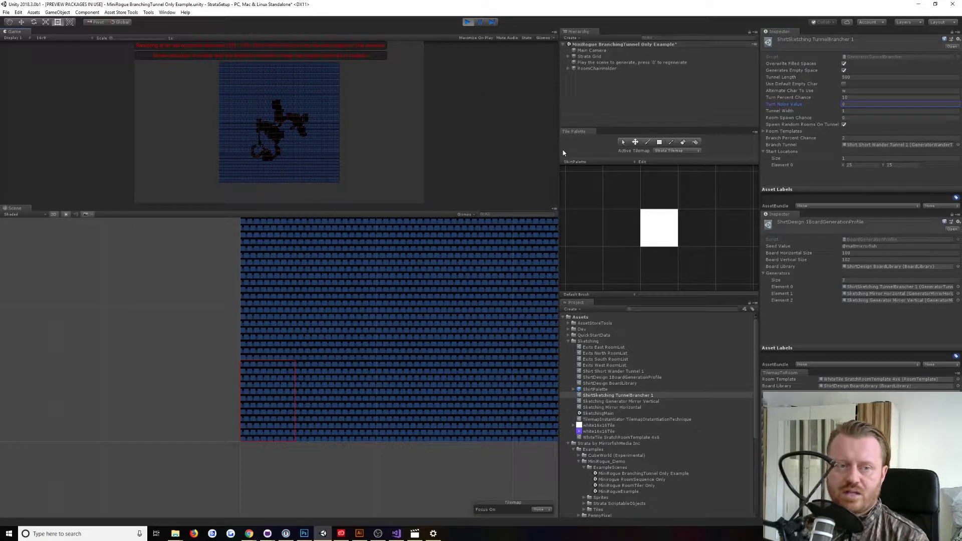
# Step: Regenerate the tunnel layout repeatedly in the maximized Game view to compare the shapes, and stop play mode
pyautogui.hotkey('shift', 'space')
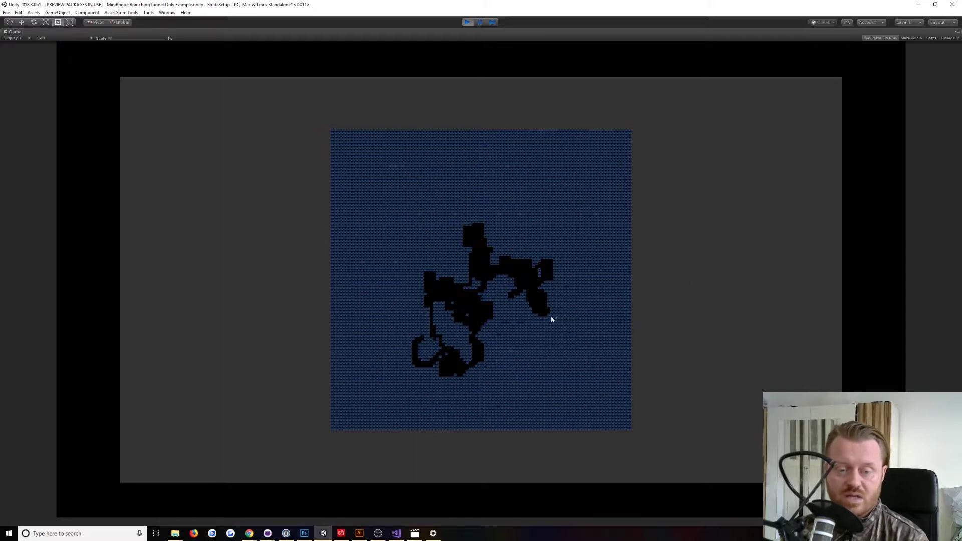
pyautogui.press('space')
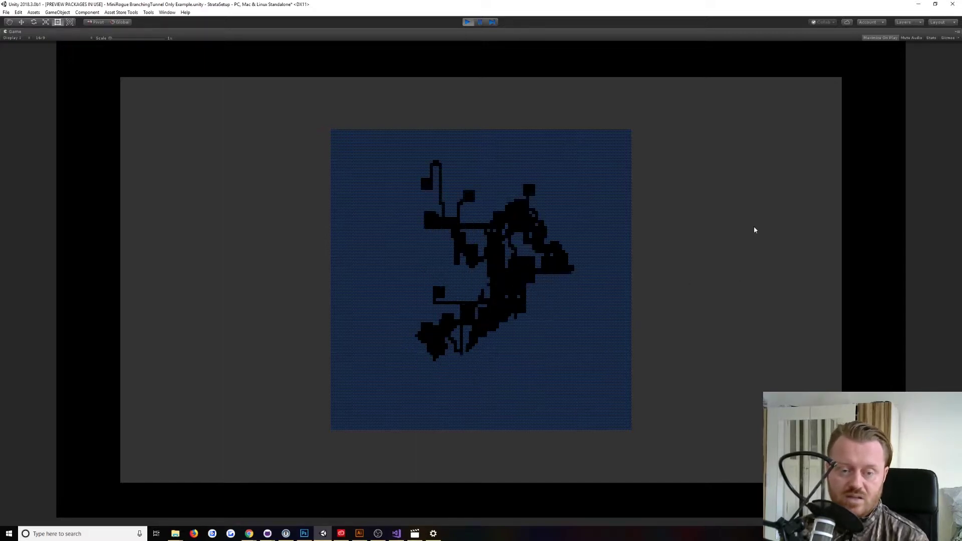
pyautogui.press('space')
pyautogui.press('space')
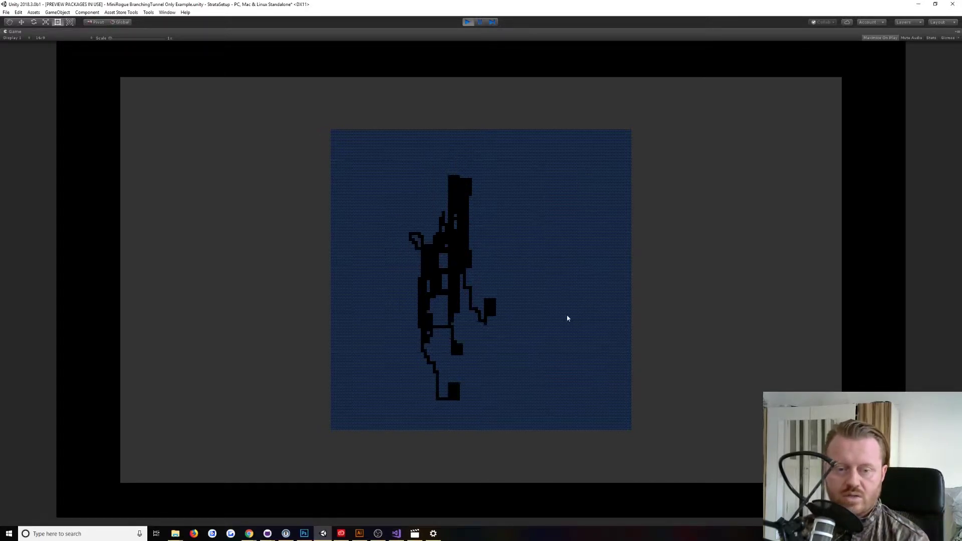
pyautogui.press('space')
pyautogui.press('space')
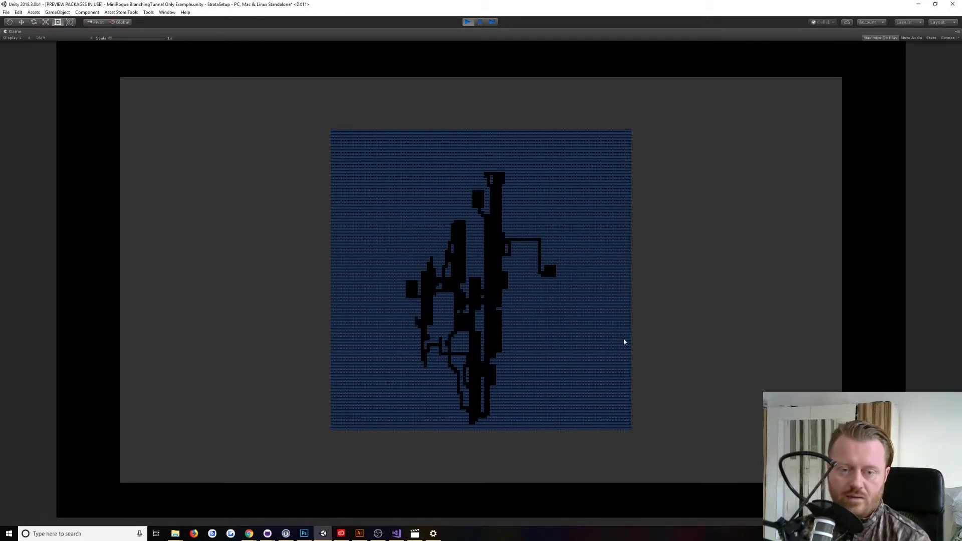
pyautogui.press('space')
pyautogui.press('space')
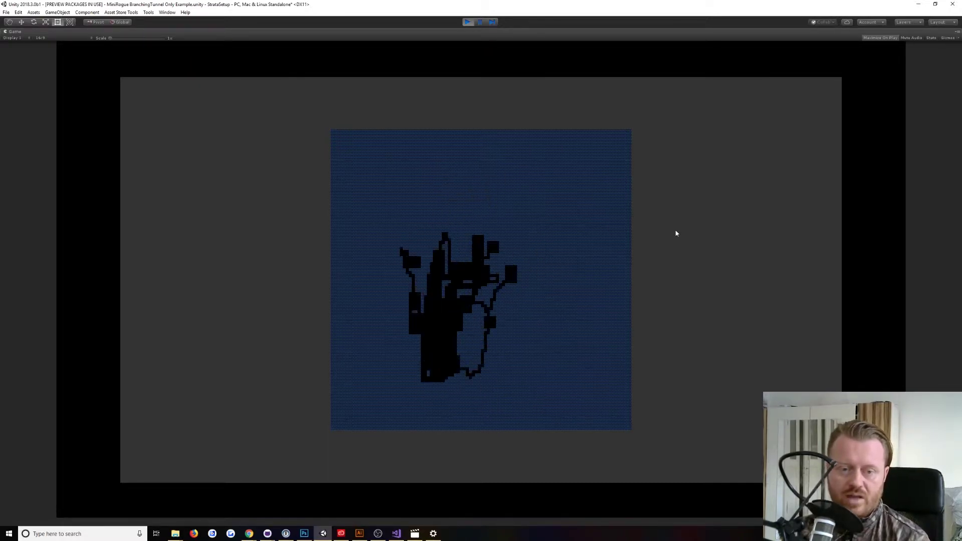
pyautogui.press('space')
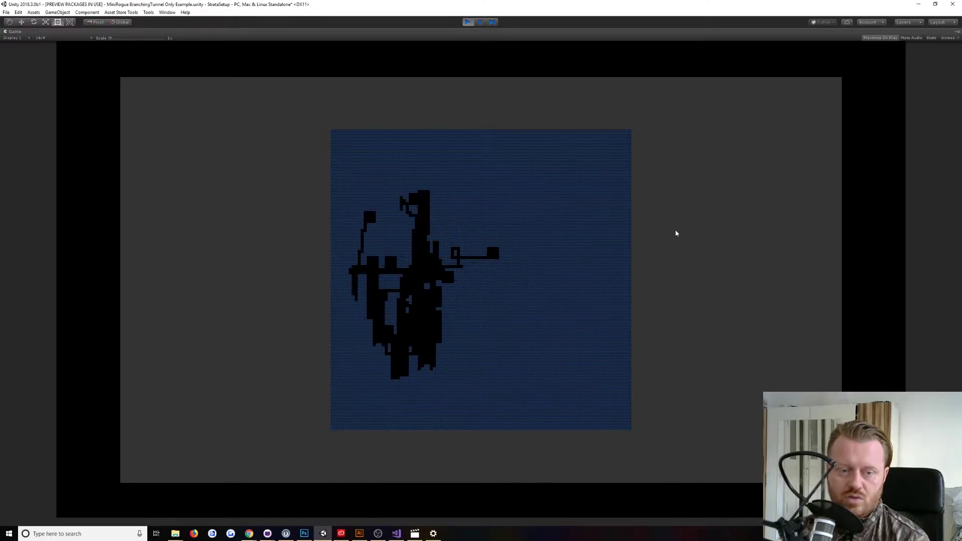
pyautogui.press('space')
pyautogui.press('space')
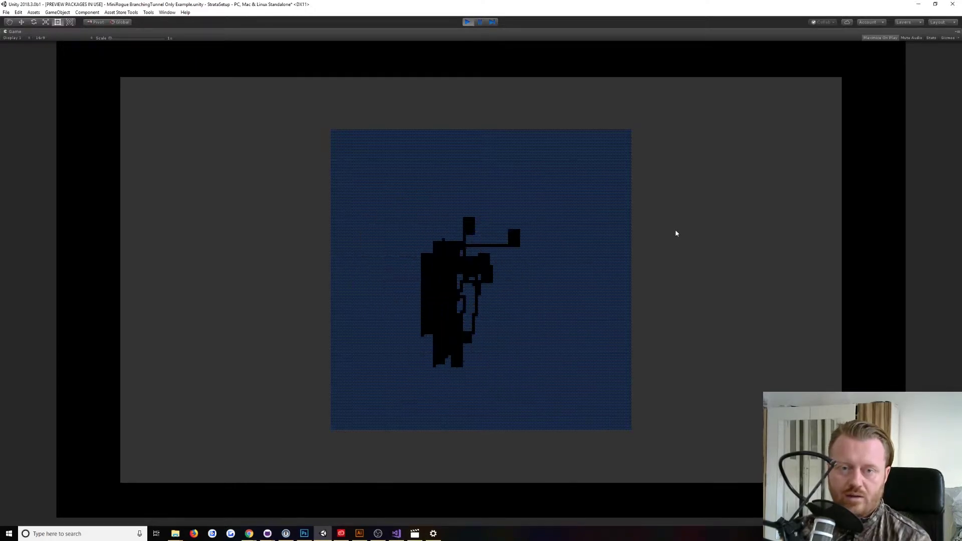
pyautogui.click(466, 22)
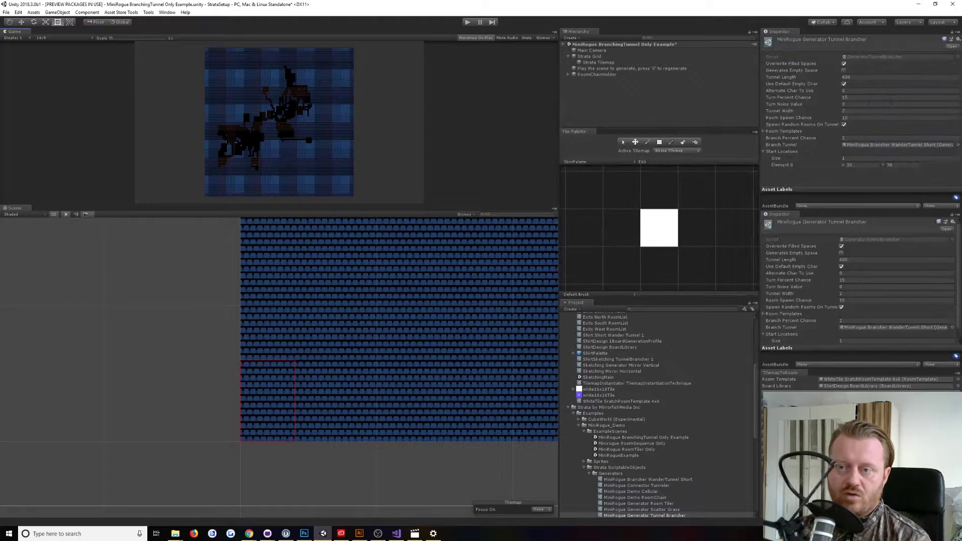
# Step: Set the Turn Noise Value of MiniRogue Generator Tunnel Brancher to 25 and test-run the scene
pyautogui.click(868, 103)
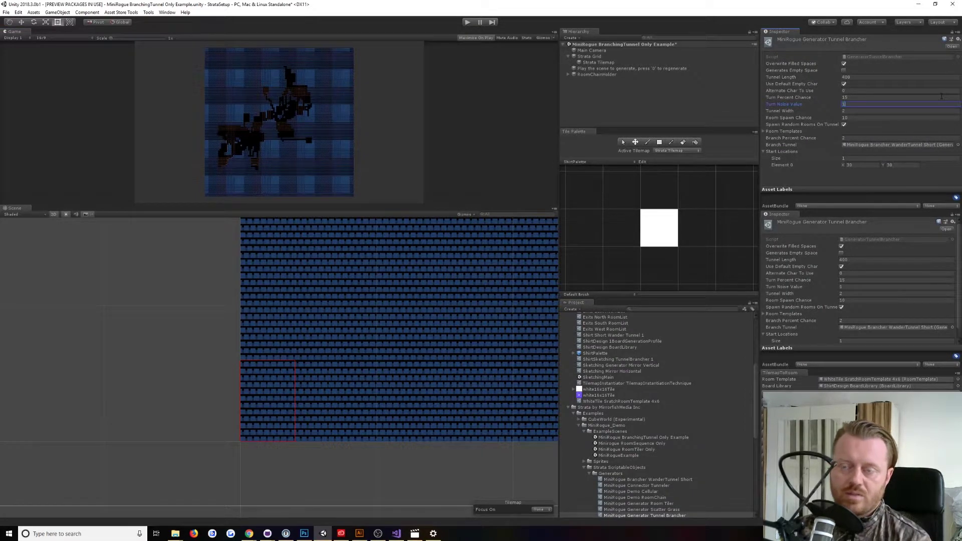
pyautogui.write('25')
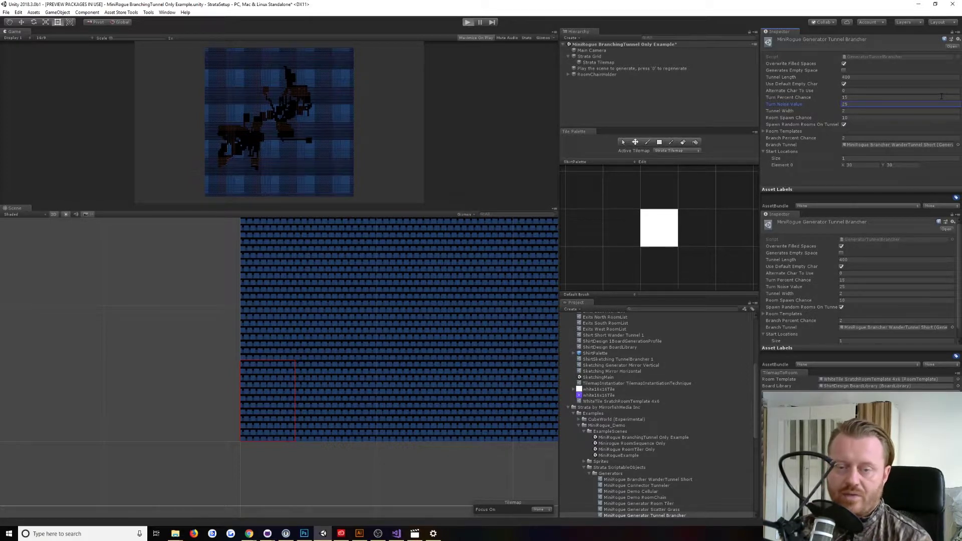
pyautogui.hotkey('ctrl', 'p')
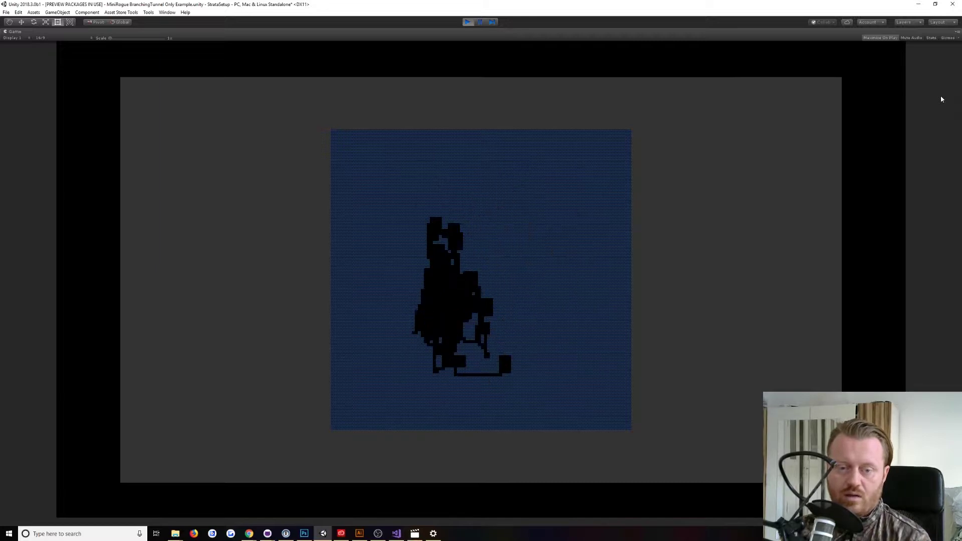
pyautogui.hotkey('ctrl', 'p')
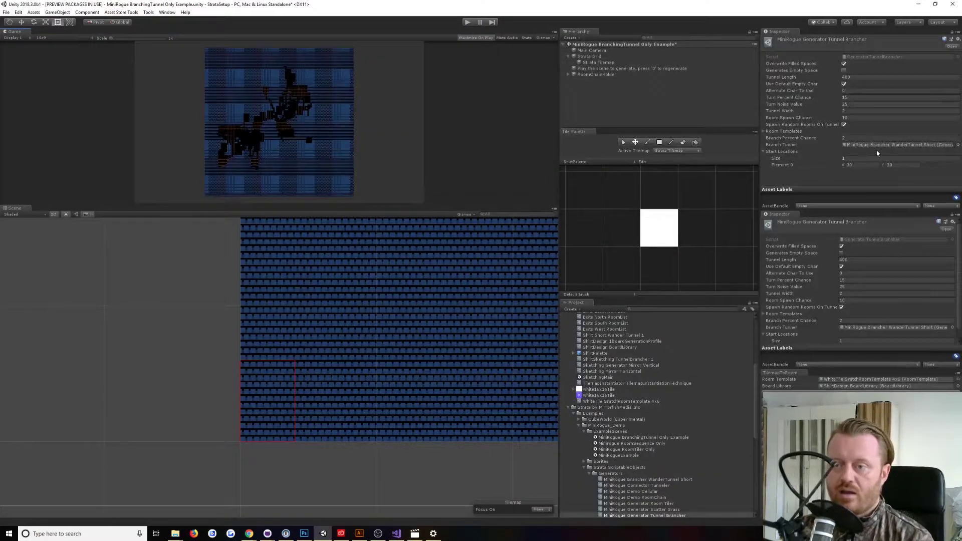
# Step: Open the MiniRogue Brancher WanderTunnel Short asset from the Branch Tunnel reference and review its tunnel and room settings
pyautogui.click(882, 151)
pyautogui.click(853, 145)
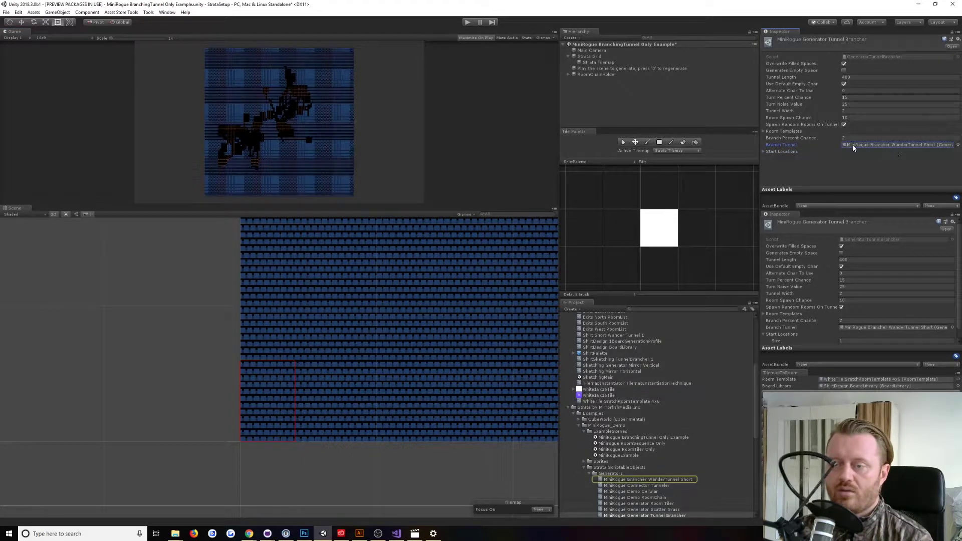
pyautogui.doubleClick(871, 144)
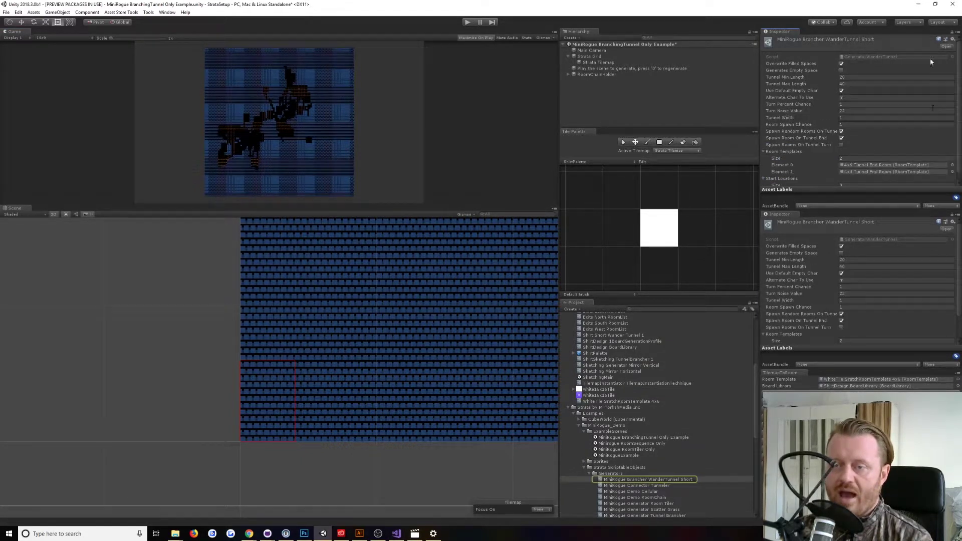
pyautogui.scroll(-1, 862, 109)
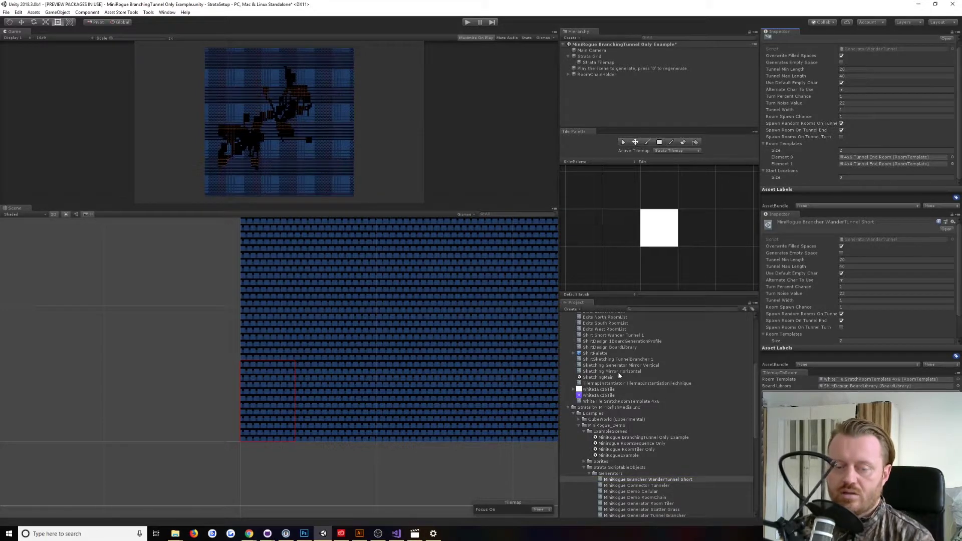
pyautogui.click(797, 170)
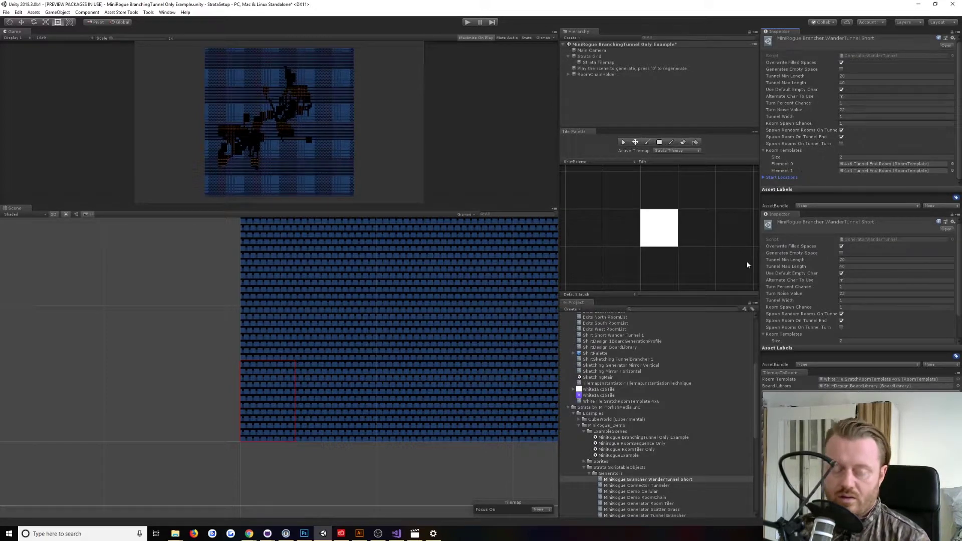
pyautogui.scroll(-2, 678, 371)
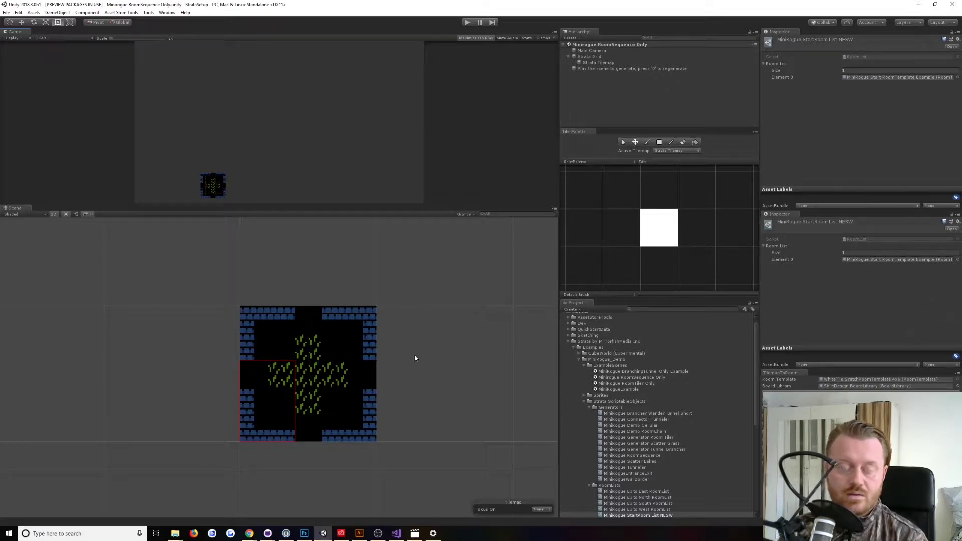
# Step: Run the Minirogue RoomSequence Only scene to view its generated room path, and stop play mode
pyautogui.click(468, 23)
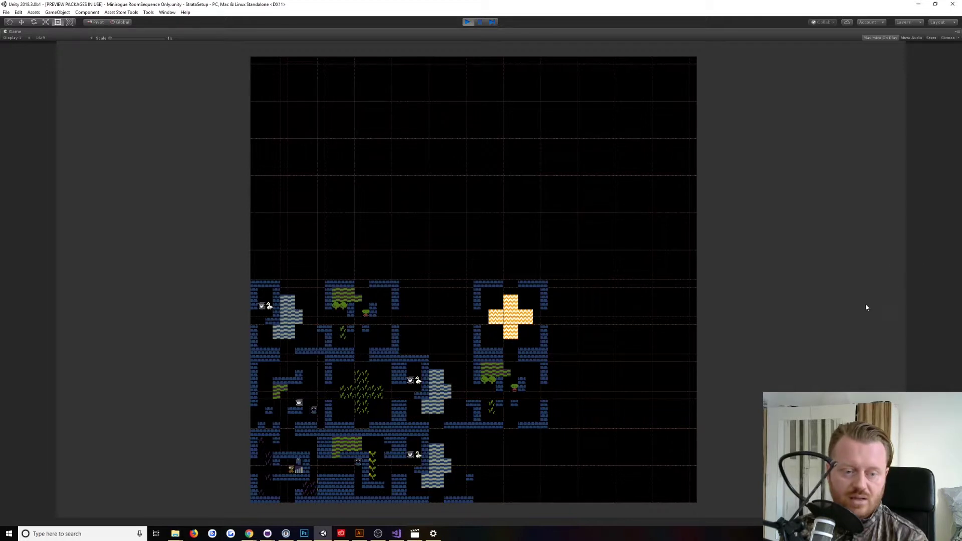
pyautogui.click(466, 23)
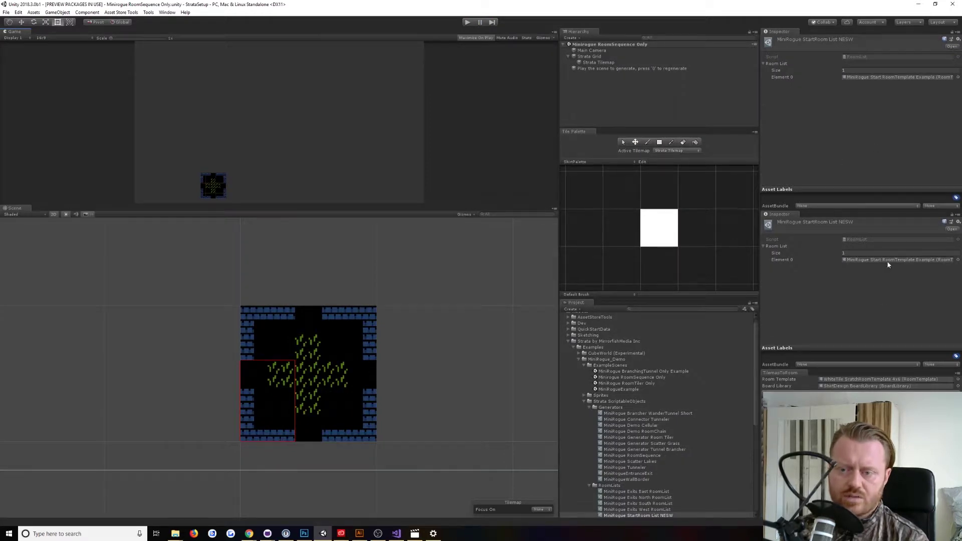
# Step: Open the MiniRogue RoomTiler Only scene and test-run its generated room layout
pyautogui.doubleClick(651, 384)
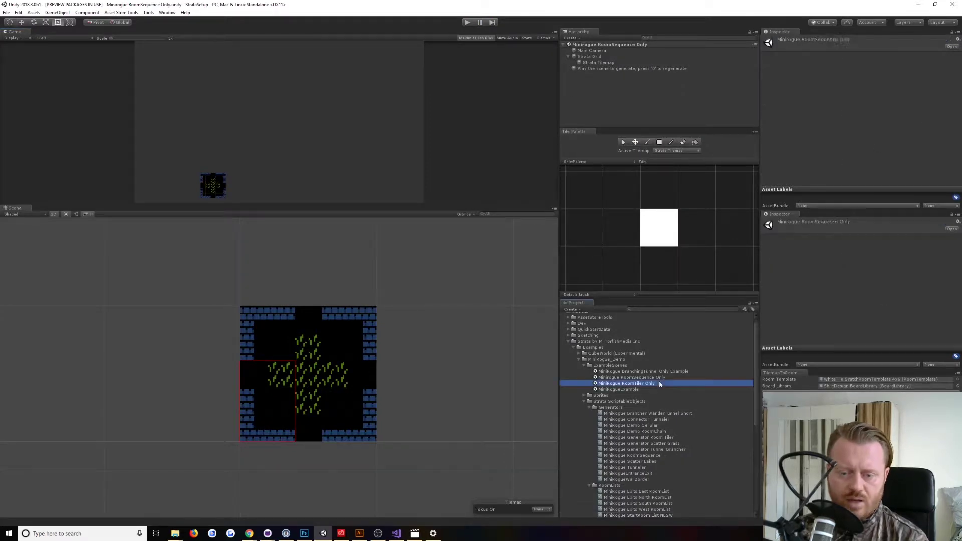
pyautogui.click(466, 22)
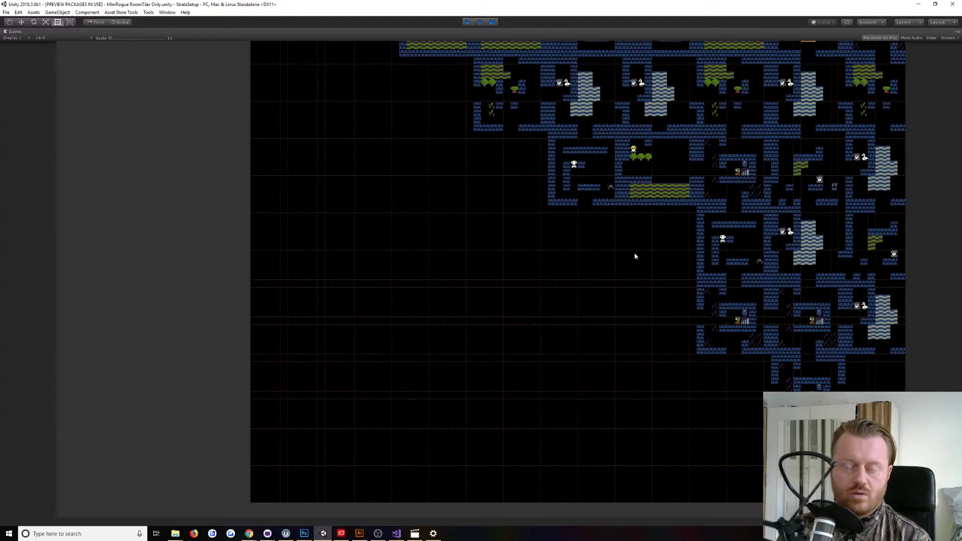
pyautogui.hotkey('ctrl', 'p')
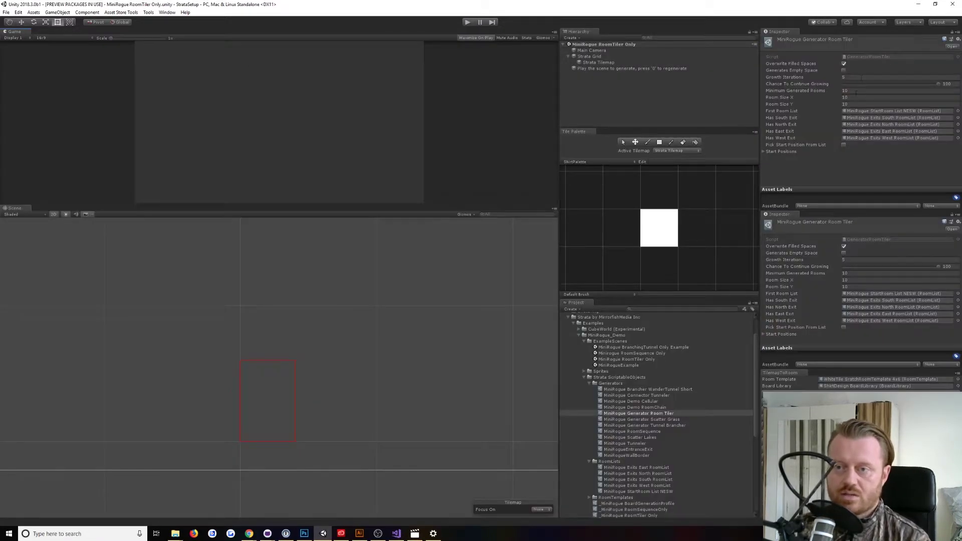
# Step: Set Growth Iterations of MiniRogue Generator Room Tiler to 1 and examine the generated rooms in the running scene
pyautogui.click(860, 78)
pyautogui.write('1')
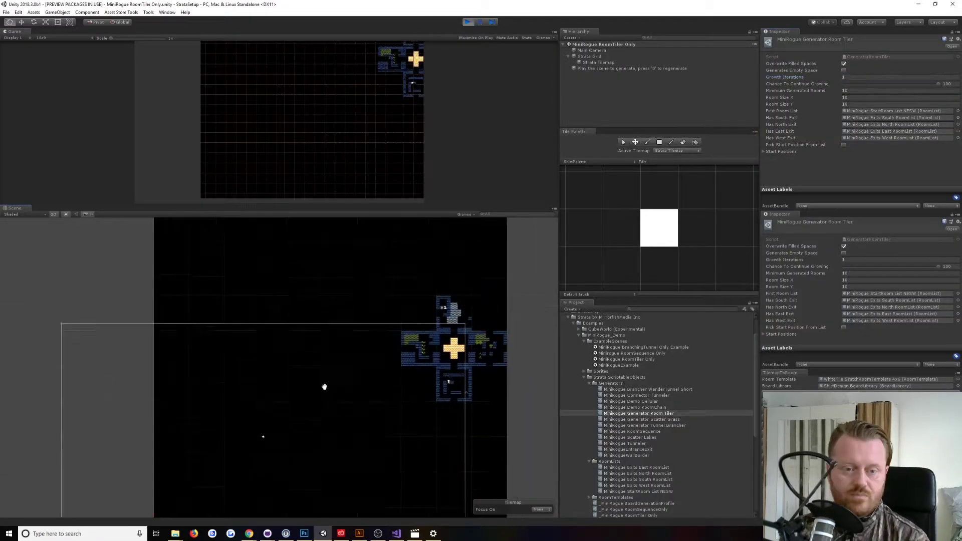
pyautogui.scroll(-5, 324, 389)
pyautogui.moveTo(371, 352); pyautogui.dragTo(380, 374, button='middle')
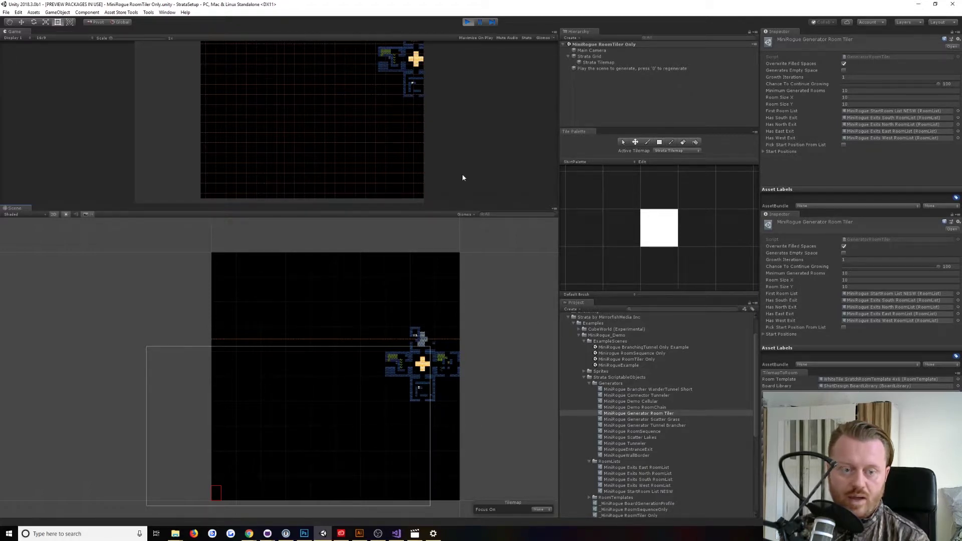
# Step: Set Growth Iterations of MiniRogue Generator Room Tiler to 2 while the scene is running
pyautogui.click(852, 76)
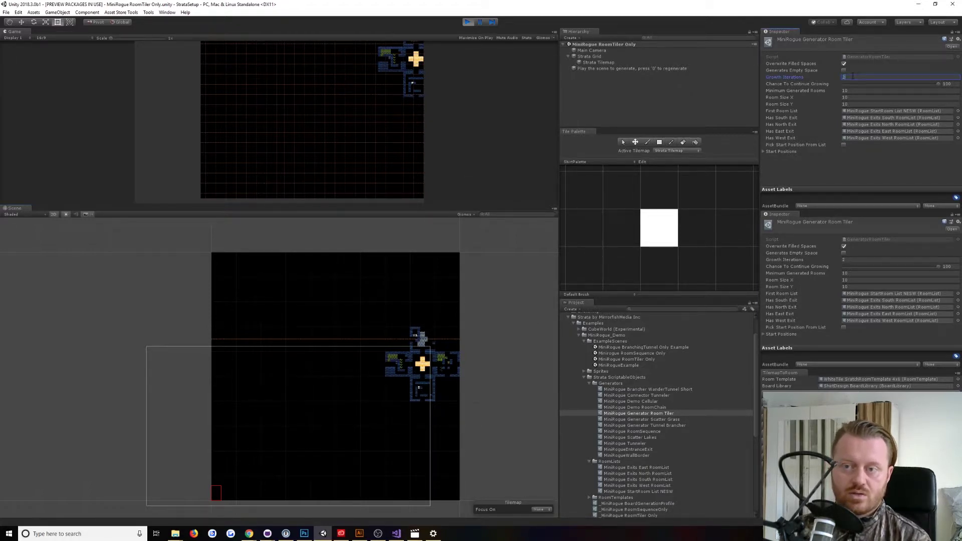
pyautogui.click(521, 307)
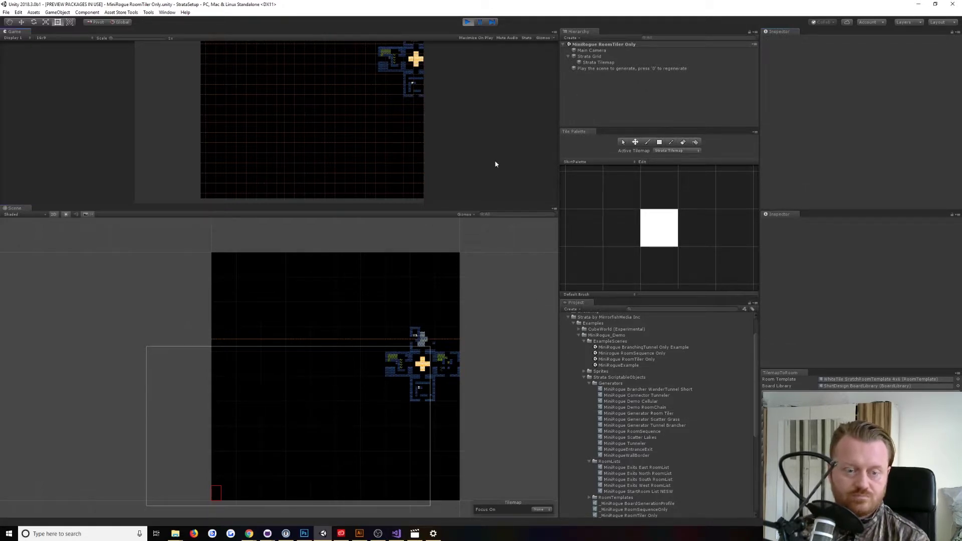
# Step: Regenerate the room layout with two growth iterations in the running scene, and stop play mode
pyautogui.press('0')
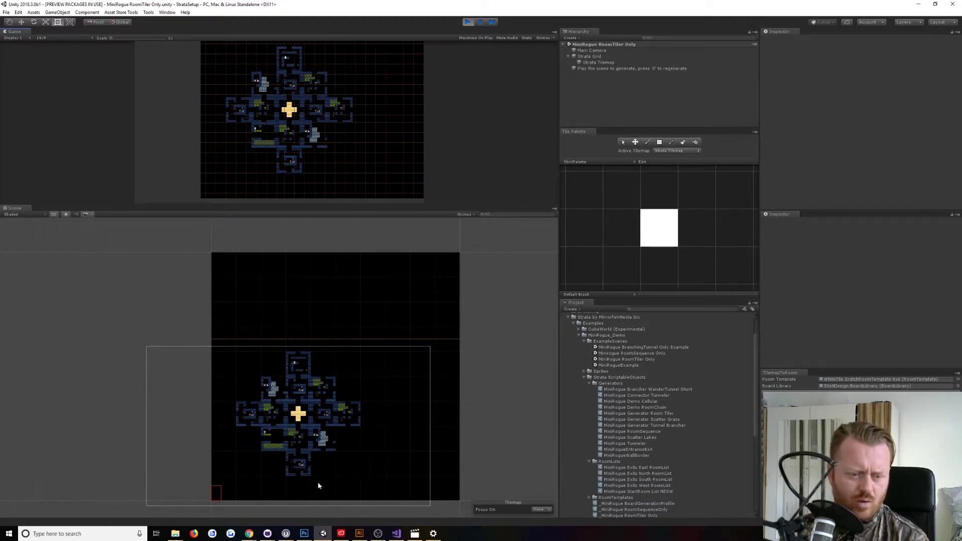
pyautogui.click(468, 22)
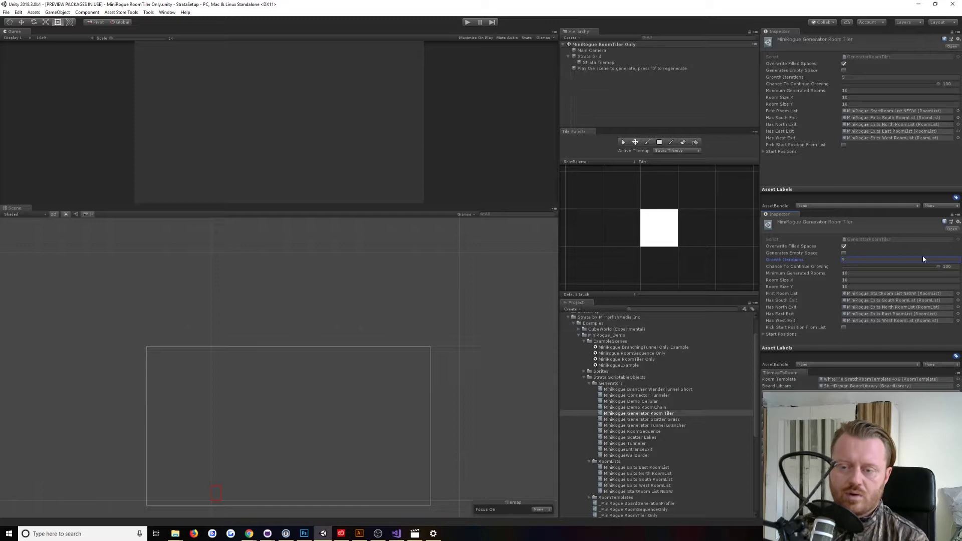
# Step: Set Growth Iterations of MiniRogue Generator Room Tiler to 5, run the scene and regenerate the room layout several times
pyautogui.hotkey('ctrl', 'p')
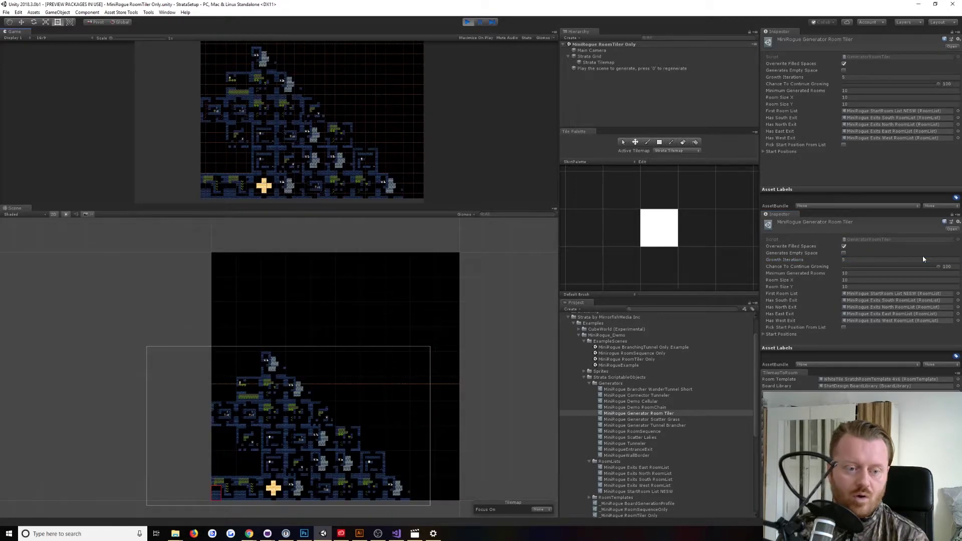
pyautogui.press('0')
pyautogui.press('0')
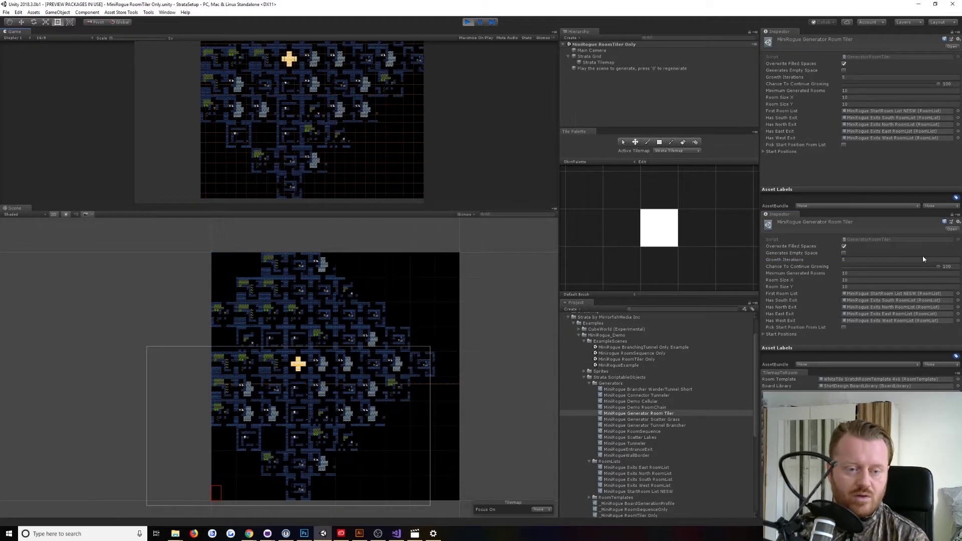
pyautogui.press('0')
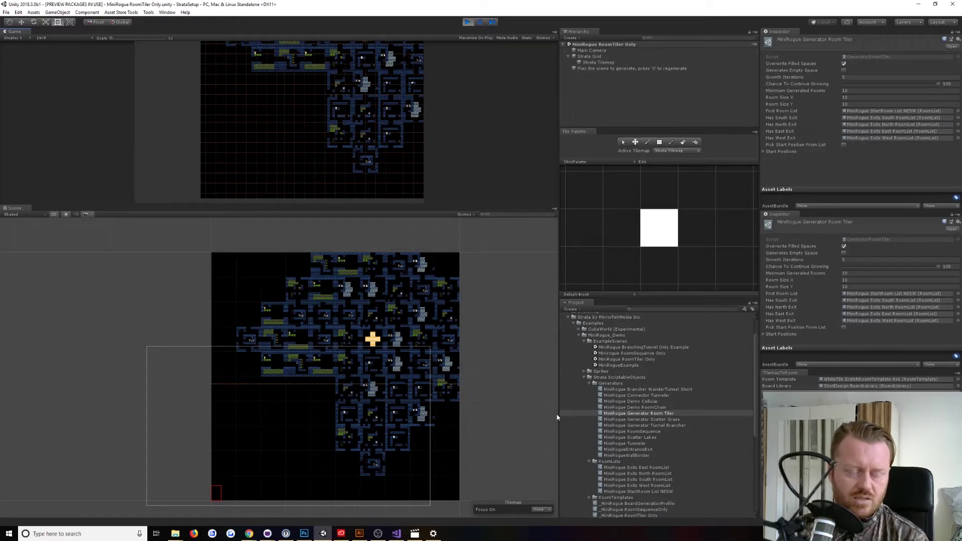
pyautogui.press('0')
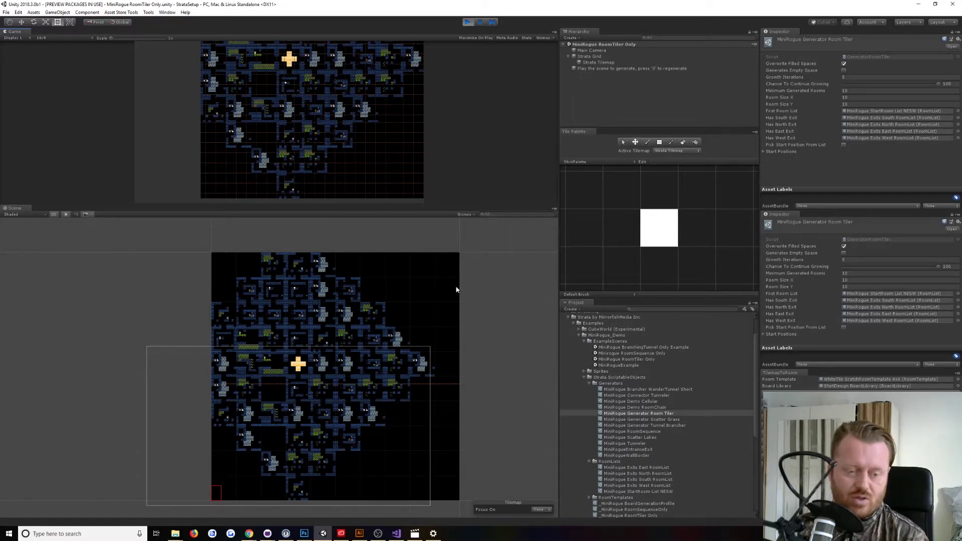
pyautogui.press('0')
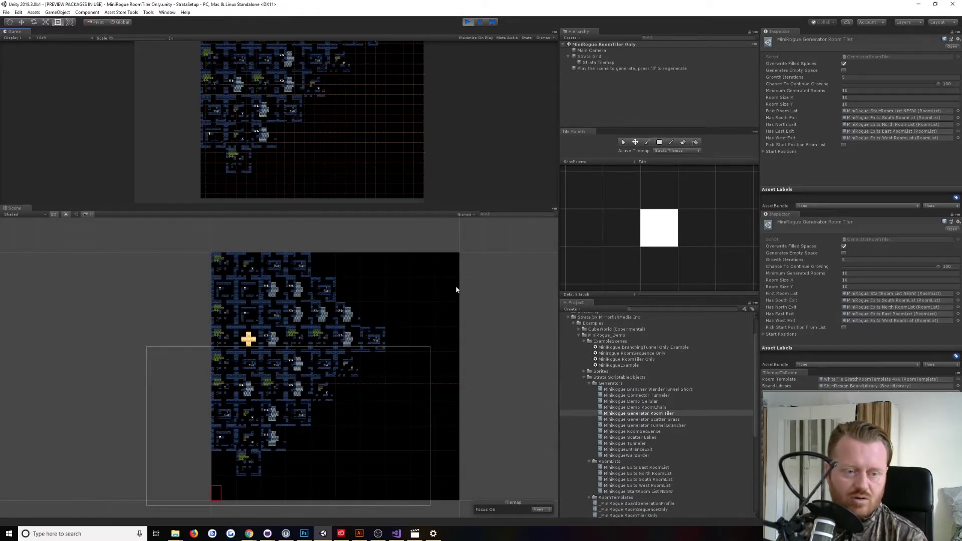
pyautogui.press('0')
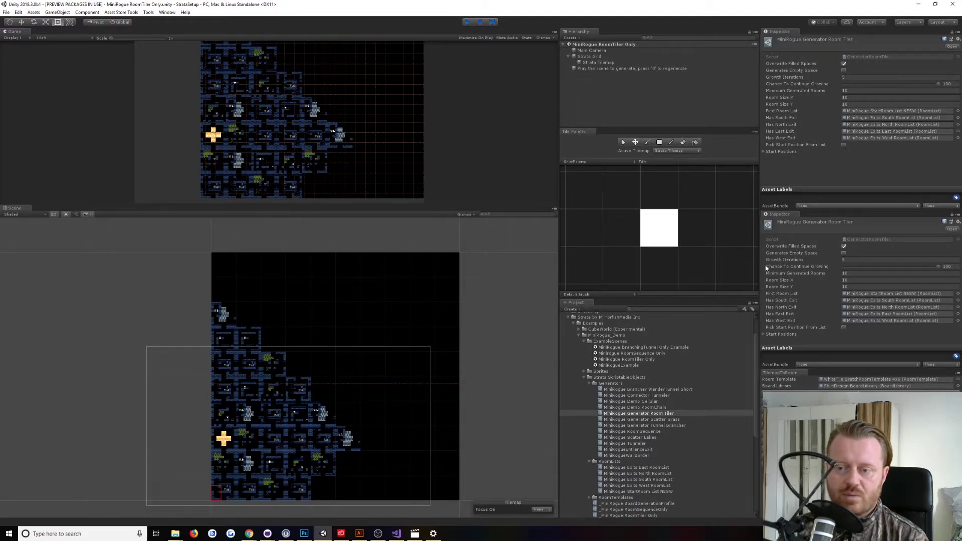
# Step: Set Chance To Continue Growing of MiniRogue Generator Room Tiler to 49 and regenerate the layout repeatedly in play mode
pyautogui.click(467, 22)
pyautogui.moveTo(901, 271); pyautogui.dragTo(880, 271)
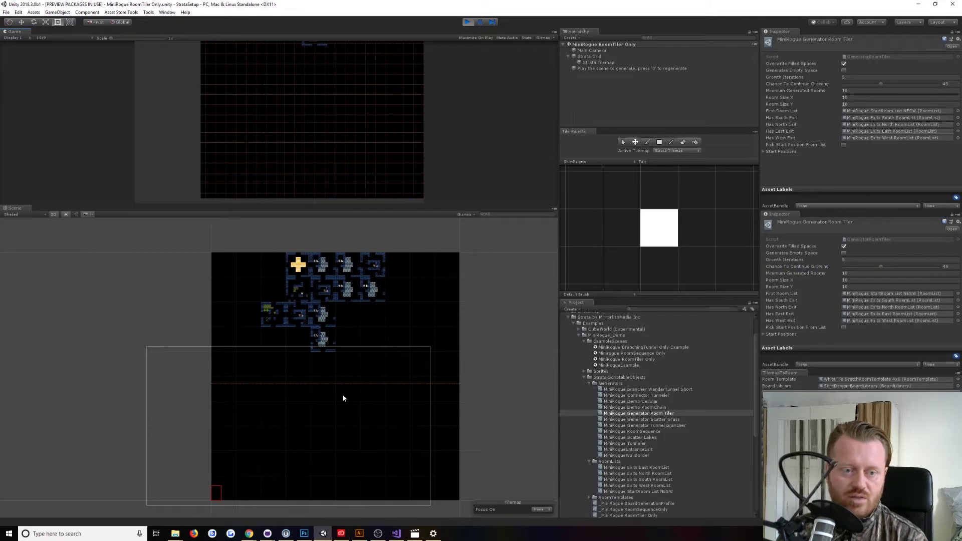
pyautogui.press('0')
pyautogui.press('0')
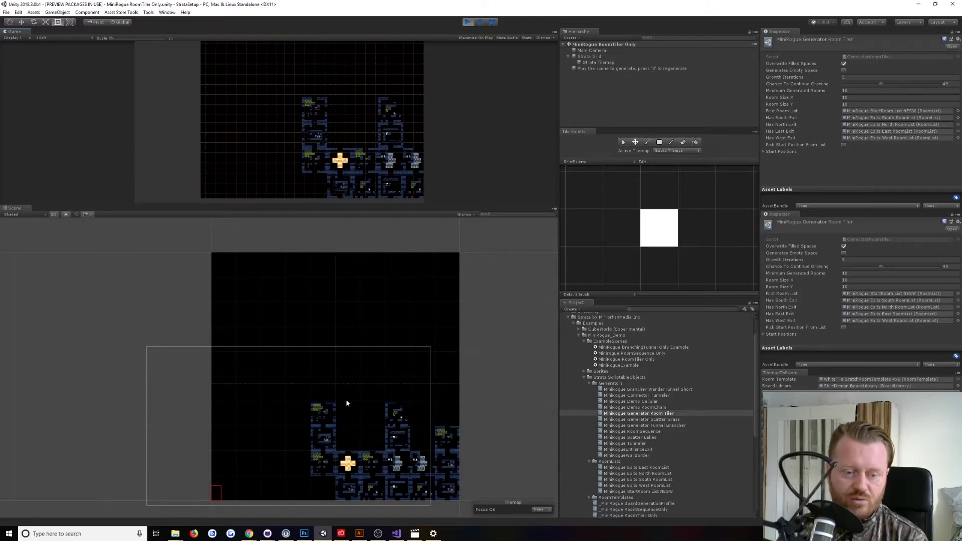
pyautogui.press('0')
pyautogui.press('0')
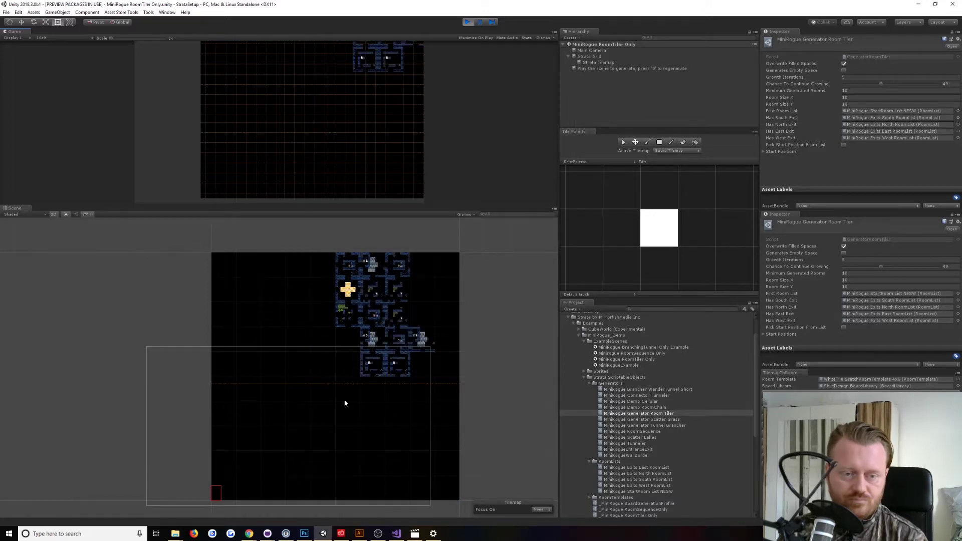
pyautogui.press('0')
pyautogui.press('0')
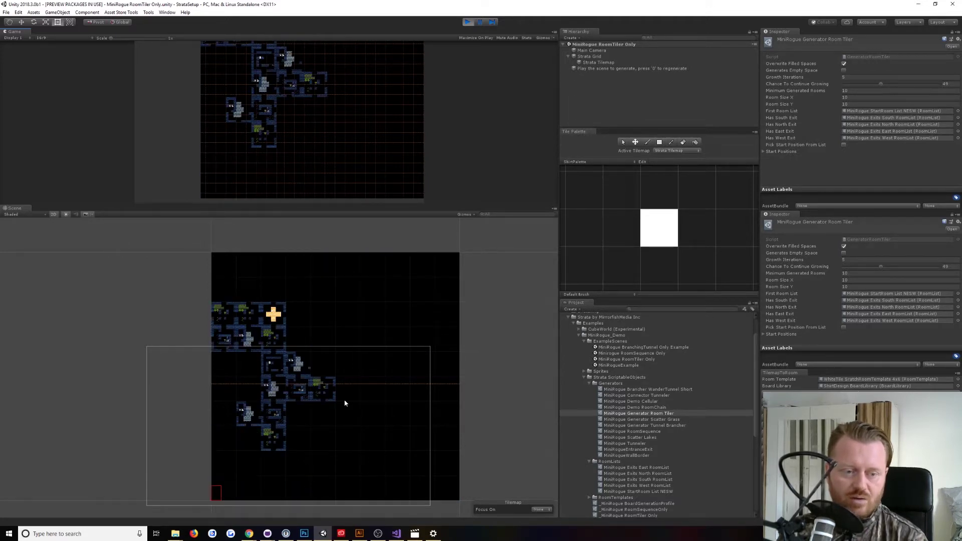
pyautogui.press('0')
pyautogui.press('0')
pyautogui.press('0')
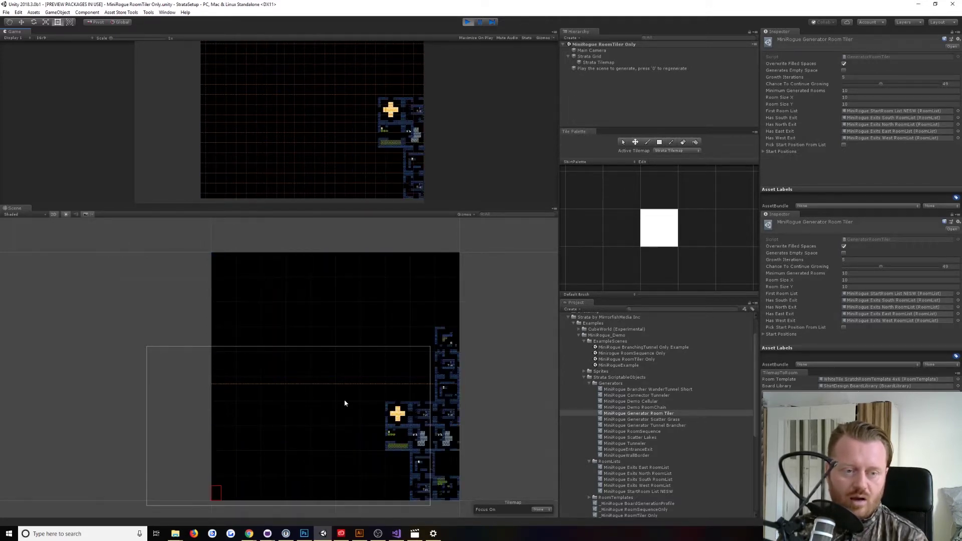
pyautogui.press('0')
pyautogui.press('0')
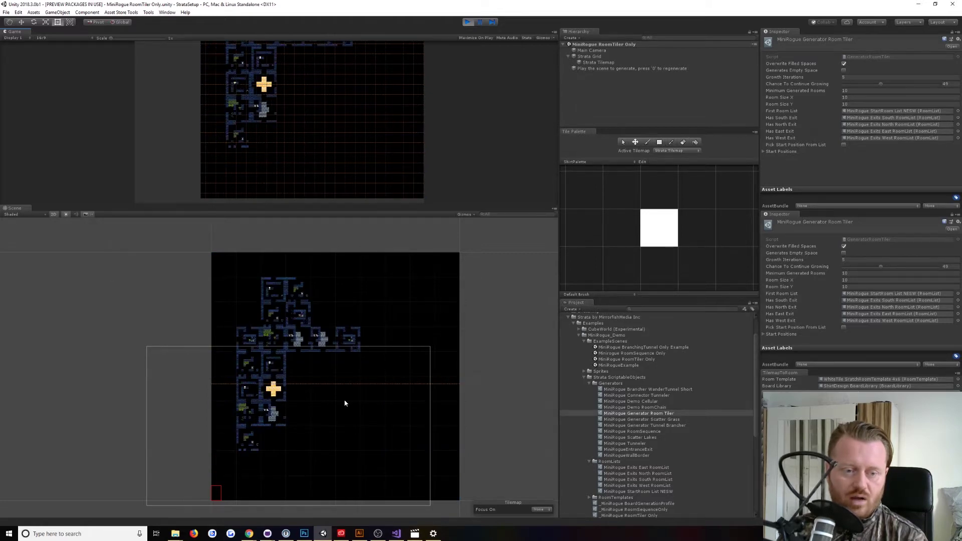
pyautogui.press('0')
pyautogui.press('0')
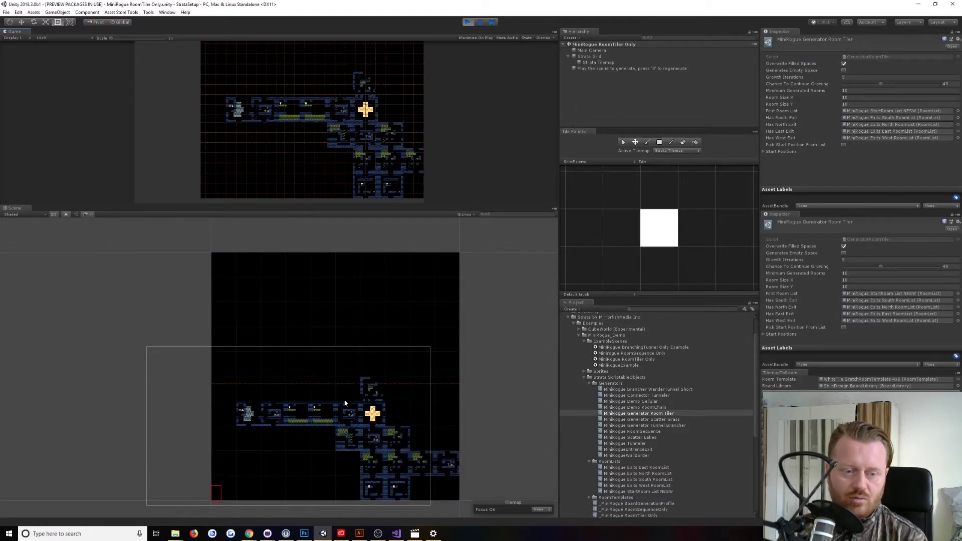
pyautogui.press('0')
pyautogui.press('0')
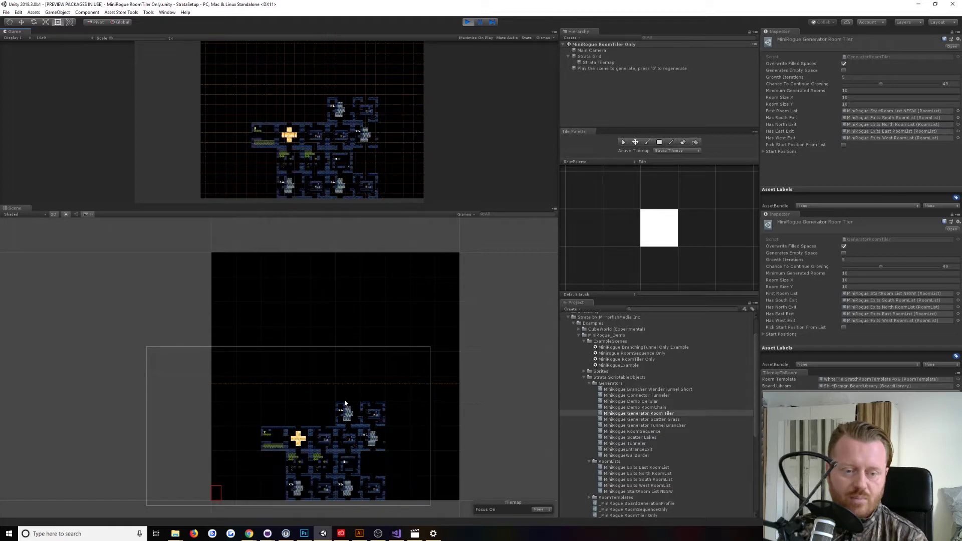
pyautogui.press('0')
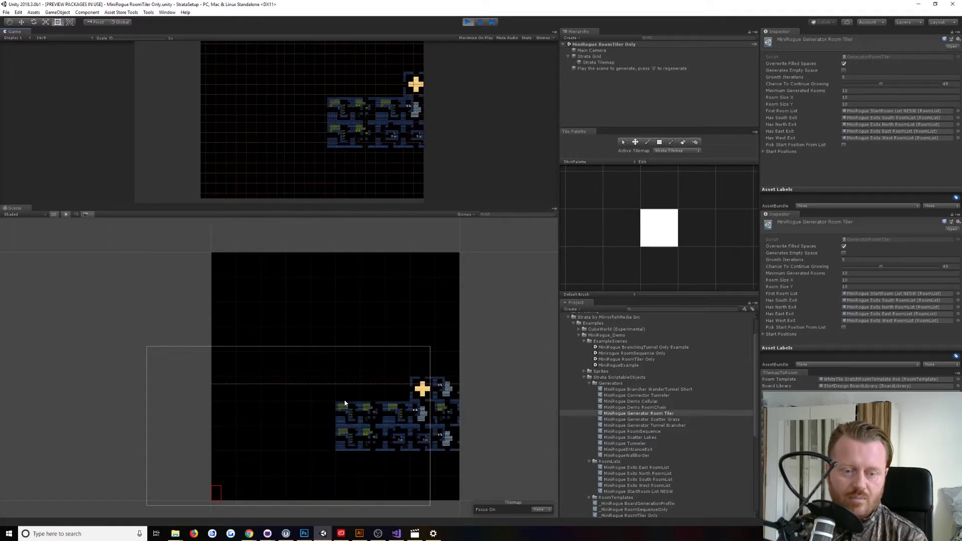
pyautogui.press('0')
# Step: Raise Chance To Continue Growing to about 70, regenerate the room layout several times, and stop play mode
pyautogui.moveTo(881, 267); pyautogui.dragTo(899, 271)
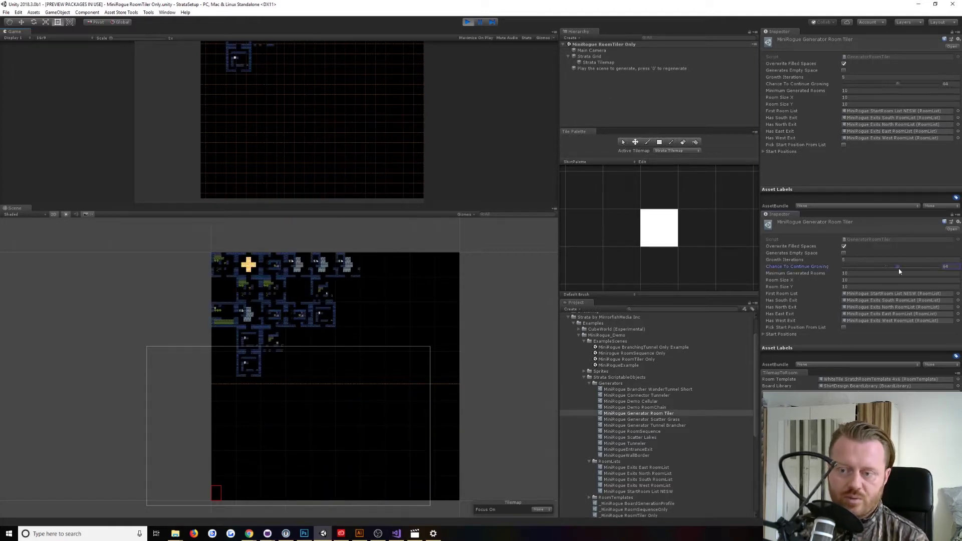
pyautogui.click(486, 317)
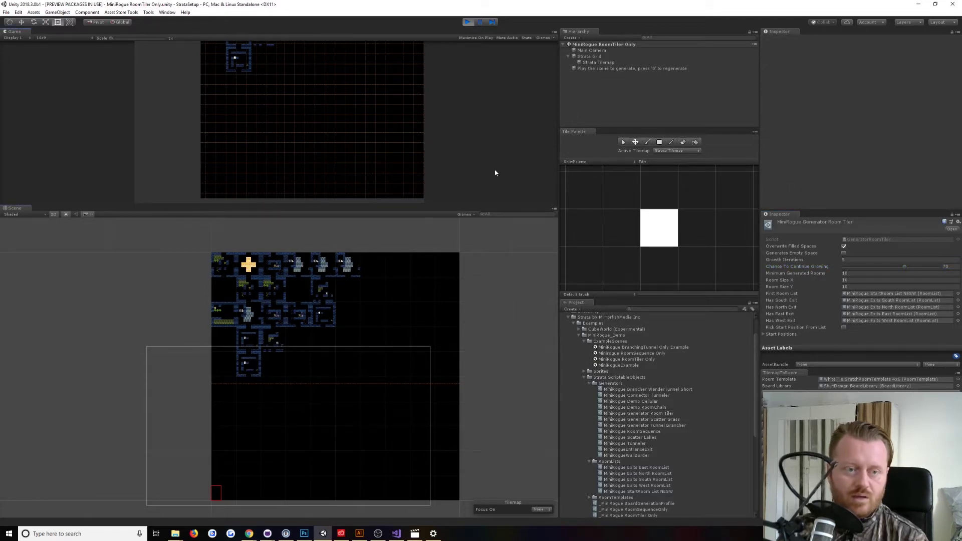
pyautogui.press('0')
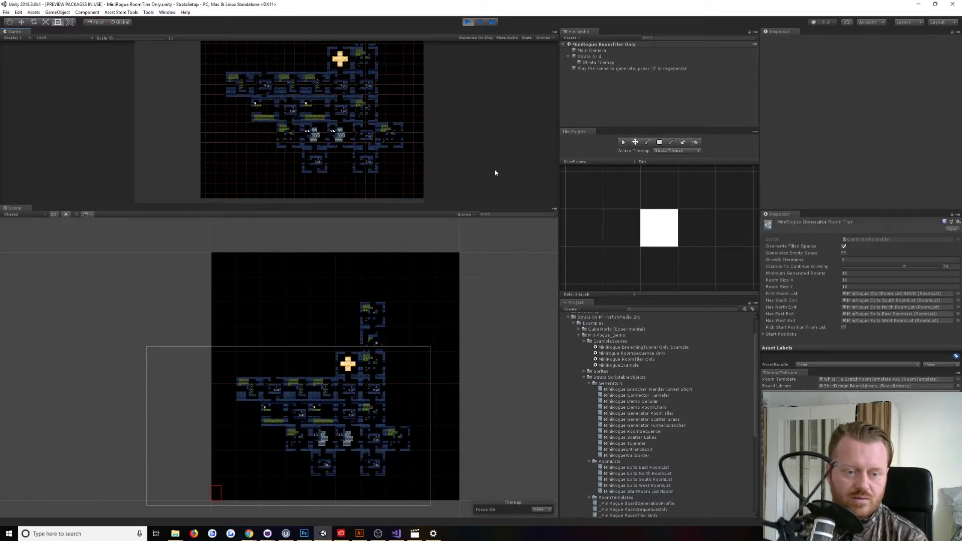
pyautogui.press('0')
pyautogui.press('0')
pyautogui.press('0')
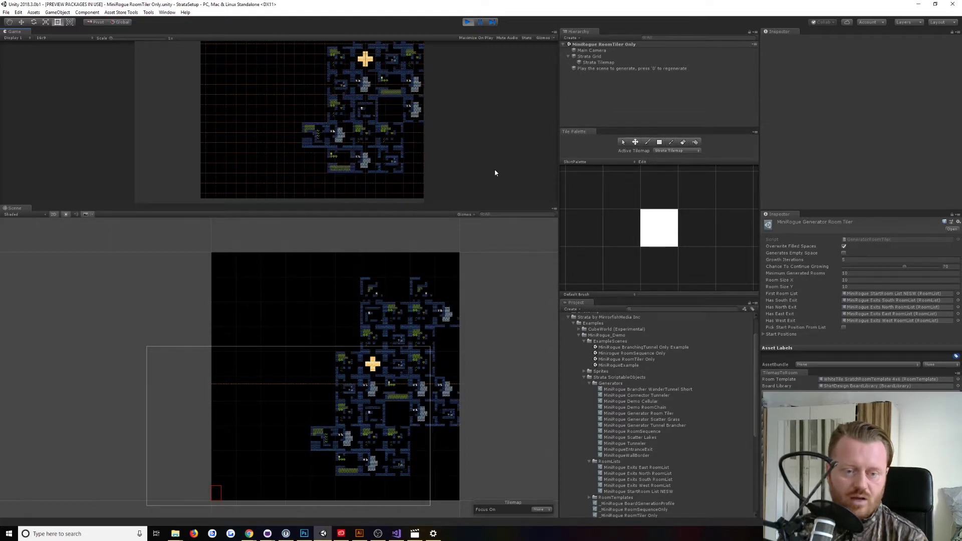
pyautogui.press('0')
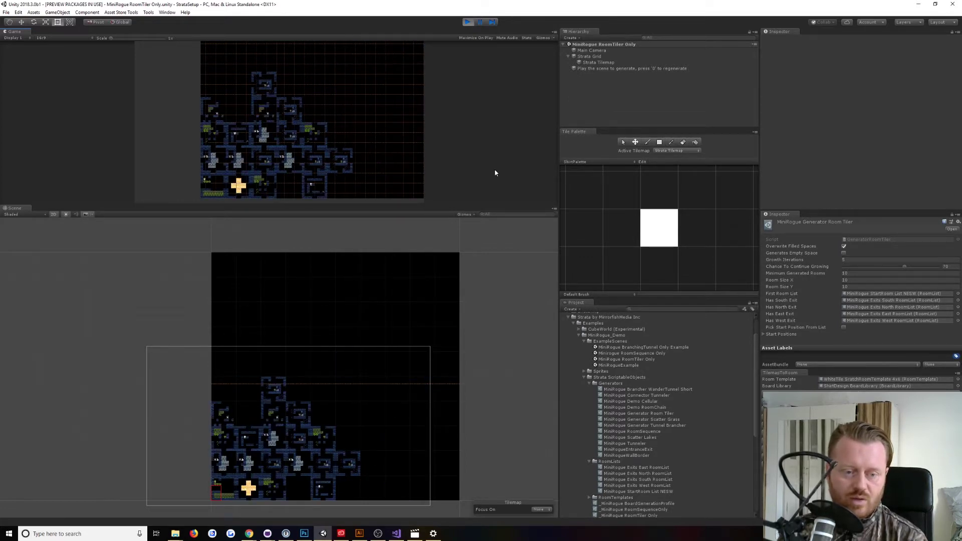
pyautogui.press('0')
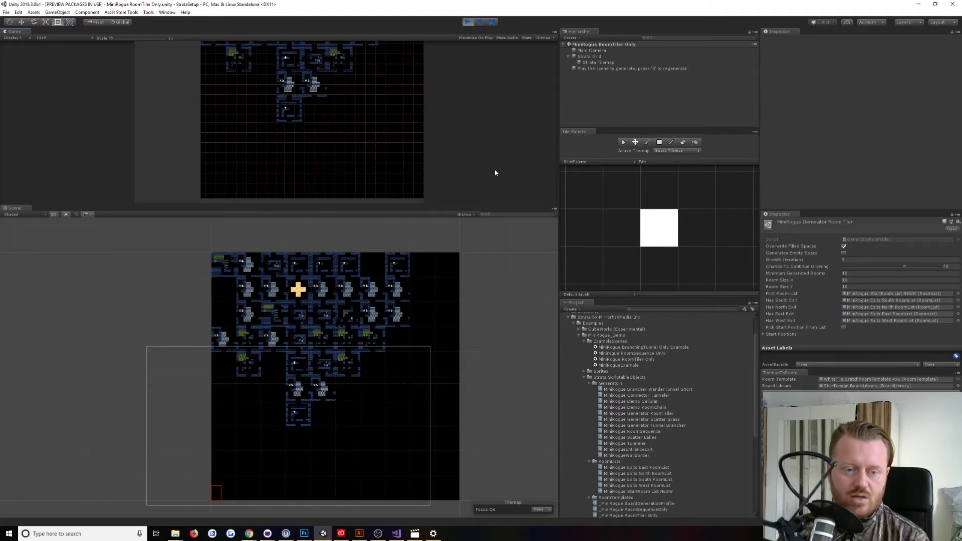
pyautogui.click(466, 22)
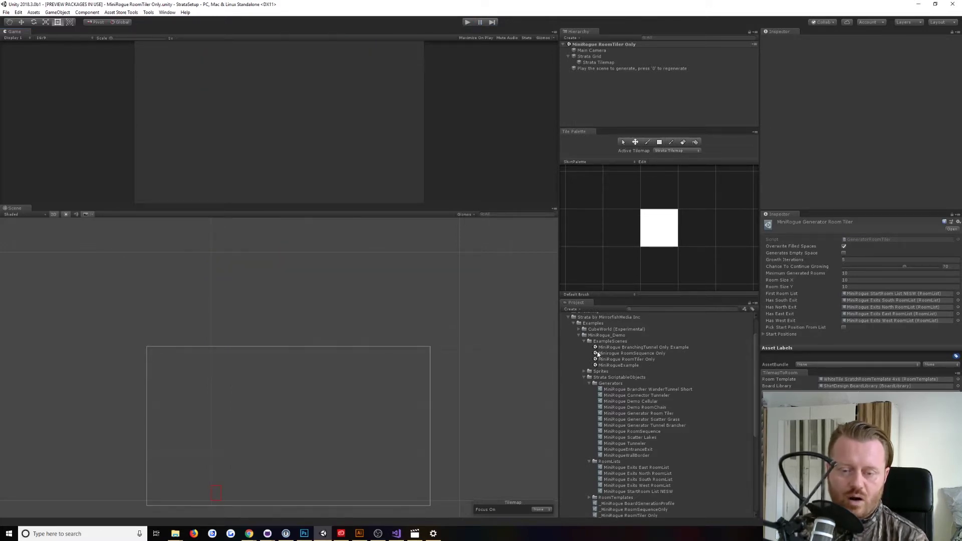
# Step: Open the CubeWorld 3D Example Scene from the CubeWorld (Experimental) folder and run it to view its generated maze in 3D
pyautogui.click(584, 341)
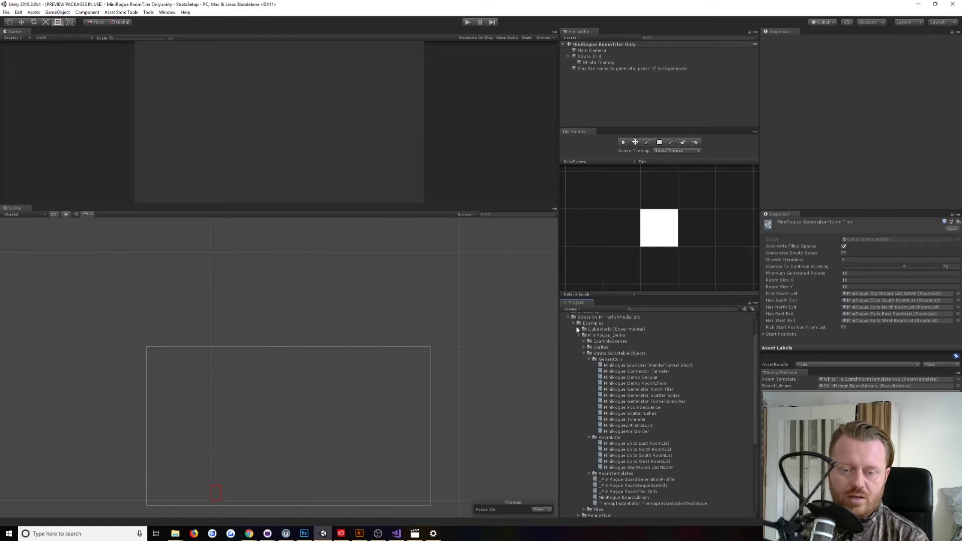
pyautogui.click(578, 329)
pyautogui.doubleClick(620, 360)
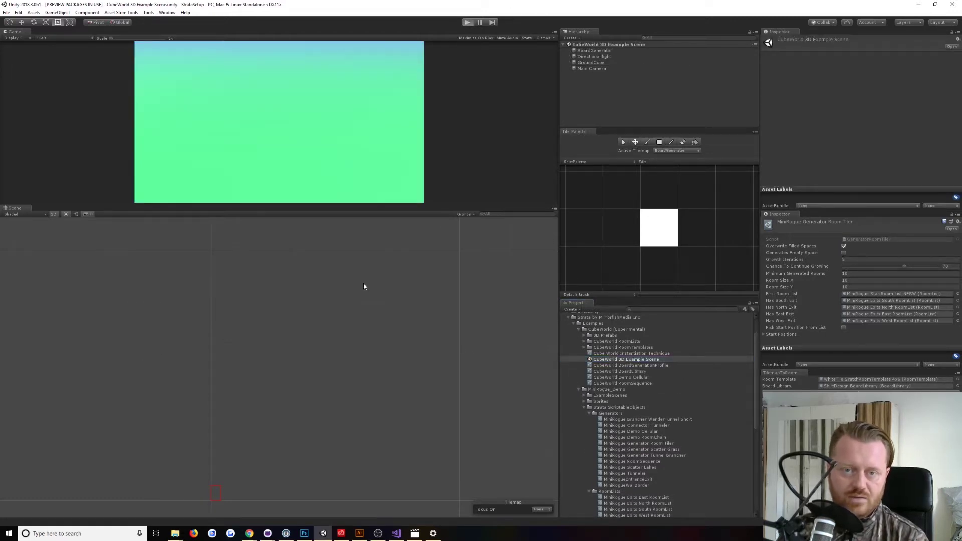
pyautogui.hotkey('ctrl', 'p')
pyautogui.moveTo(363, 286); pyautogui.dragTo(724, 476, button='right')
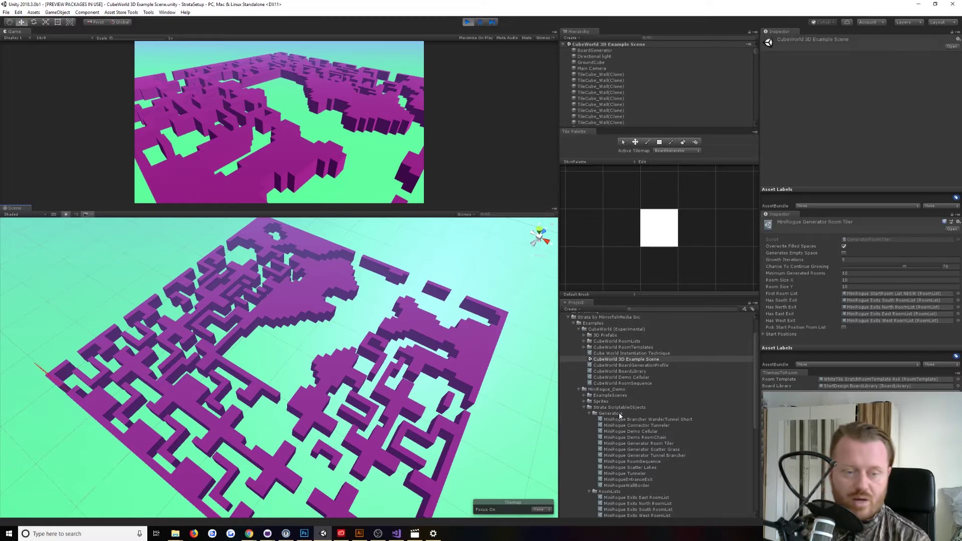
# Step: Look through the project assets down to the Strata scripts and documentation file
pyautogui.scroll(-10, 651, 416)
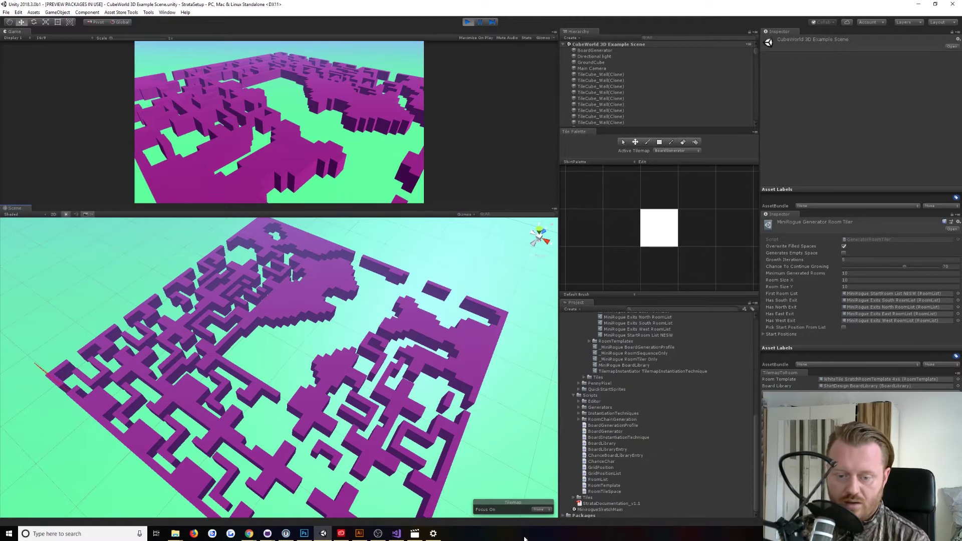